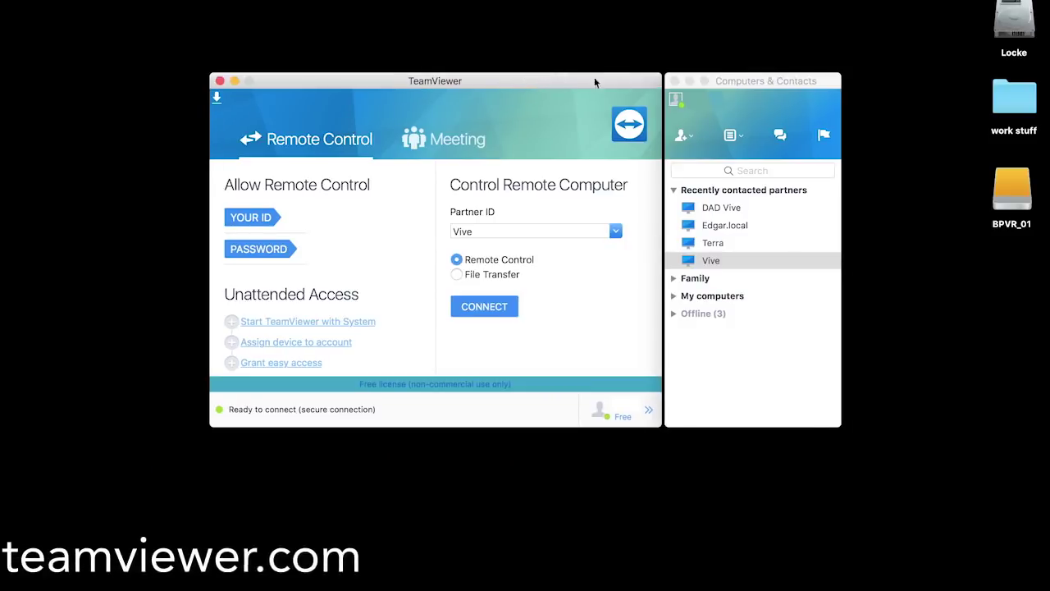
Start a TeamViewer session with the recently contacted remote computer 'Vive'
click(740, 80)
drag(575, 87, 573, 87)
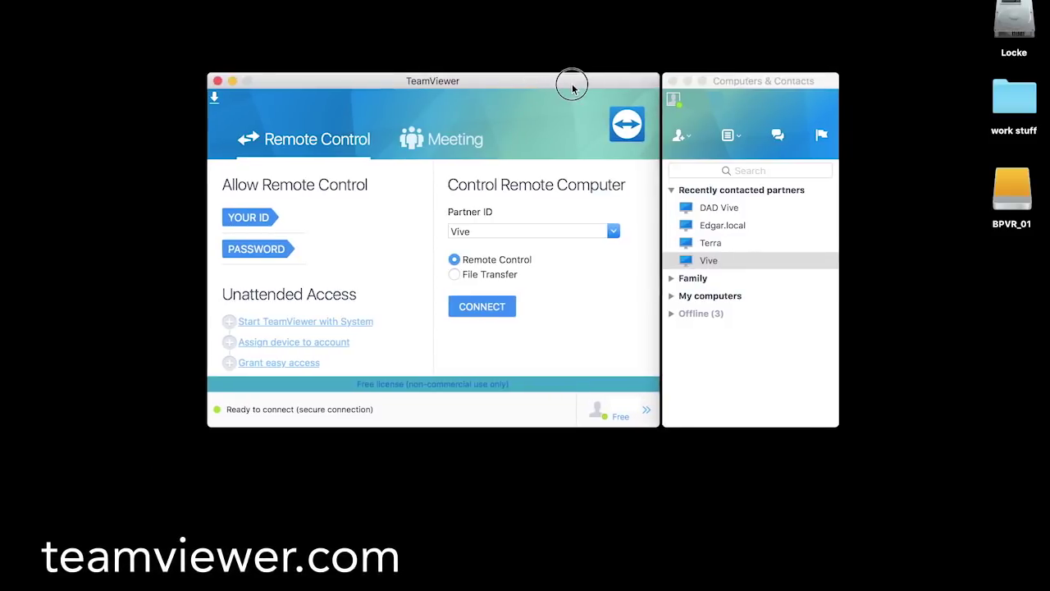
double_click(687, 261)
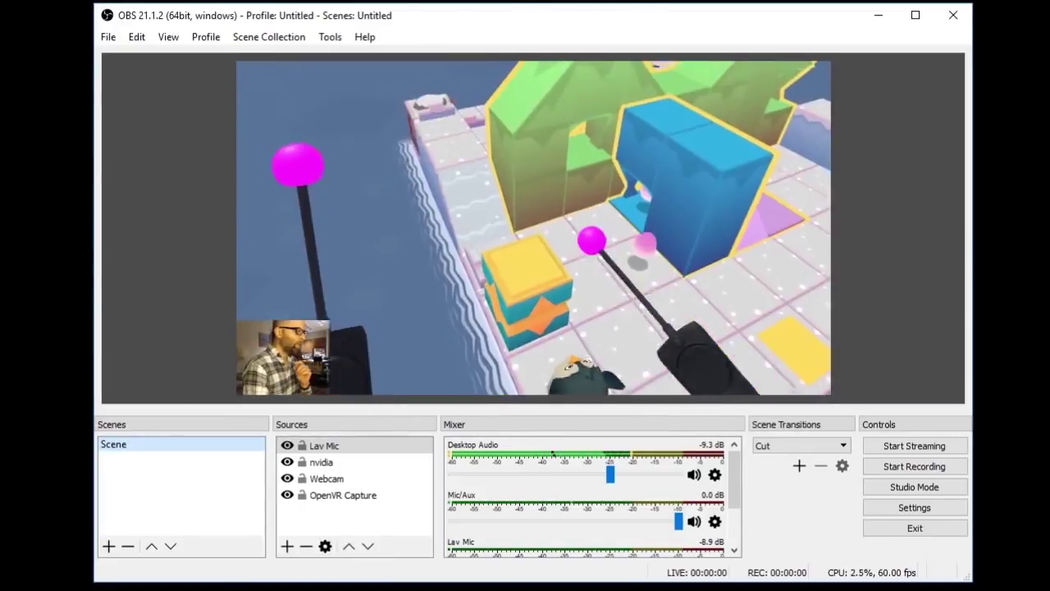
Set the recording format to mp4 under OBS Settings > Output > Recording
click(108, 37)
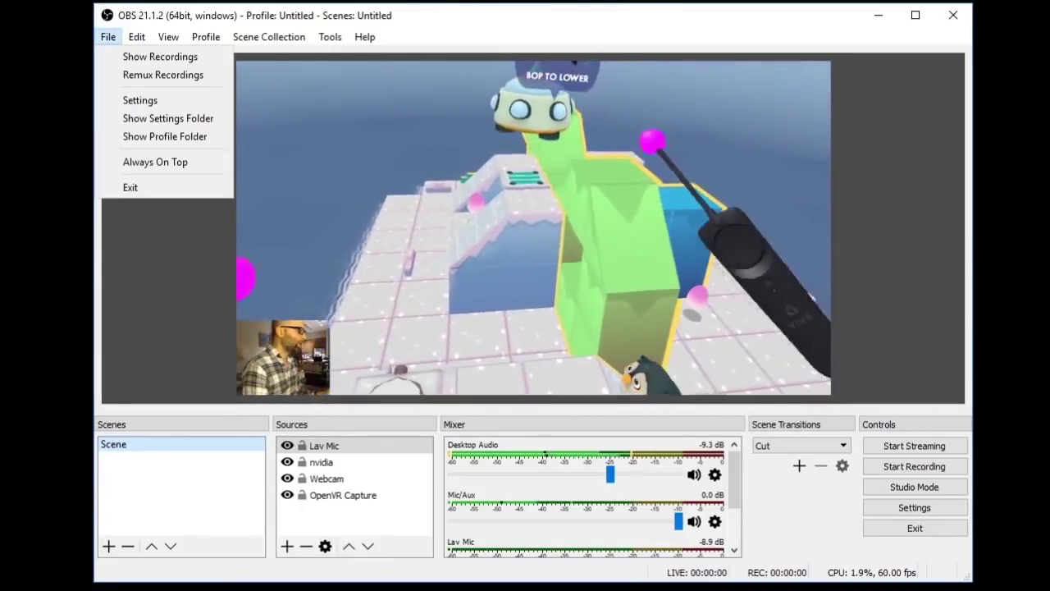
click(140, 100)
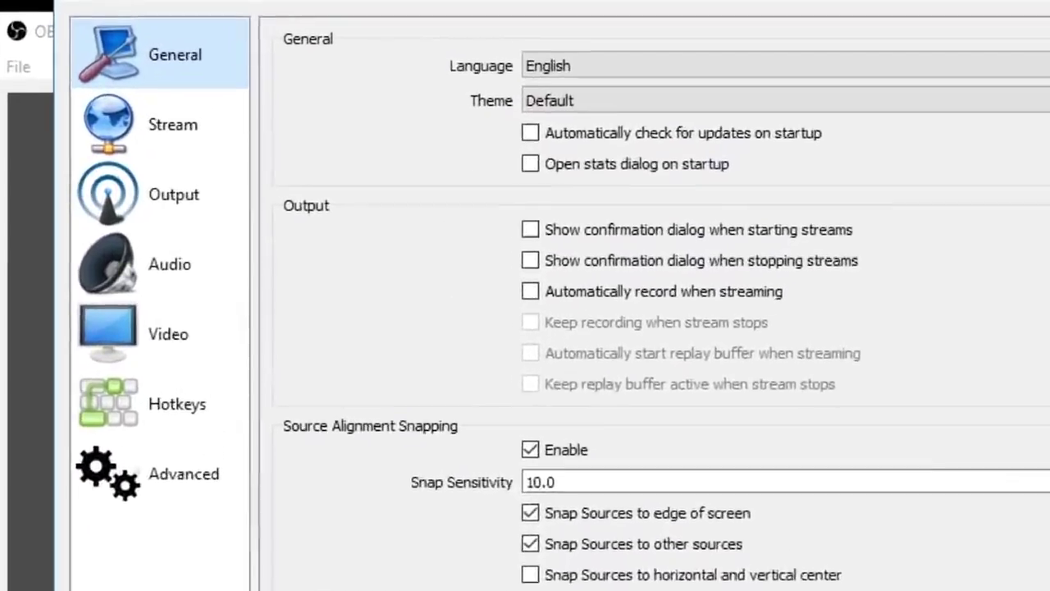
click(137, 129)
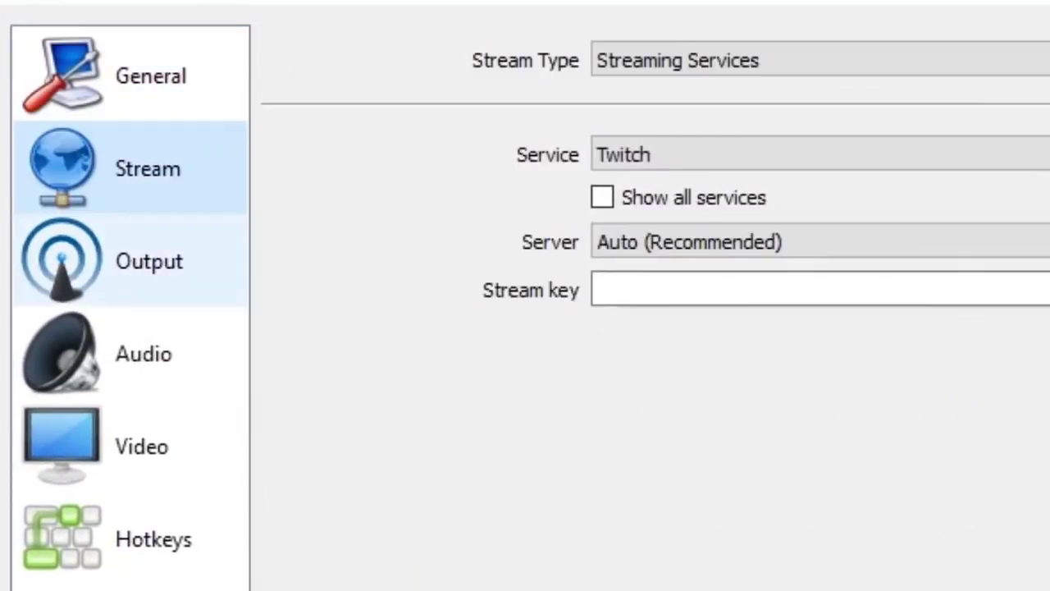
click(147, 261)
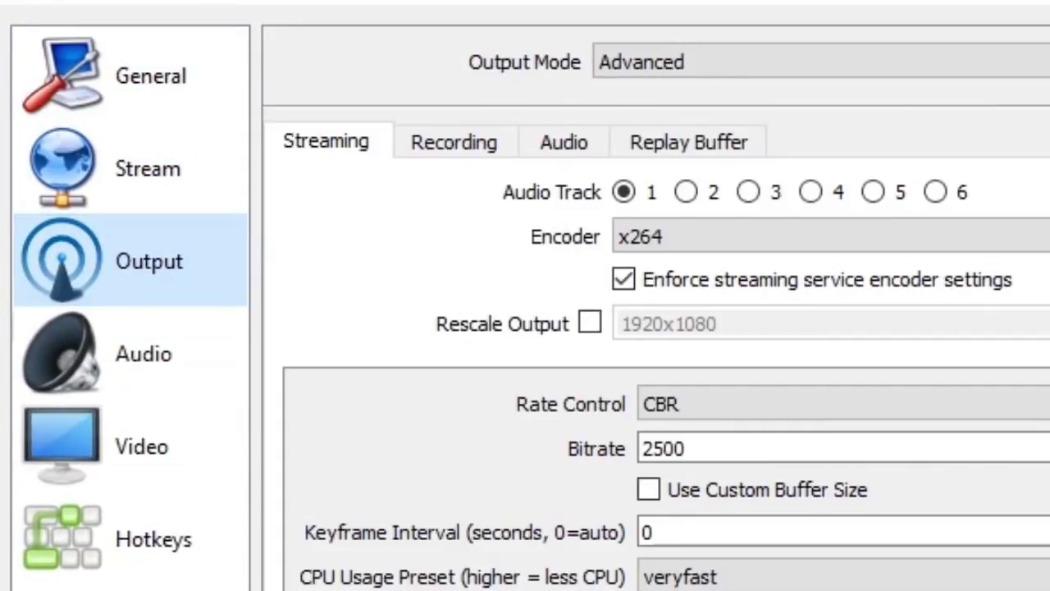
click(453, 142)
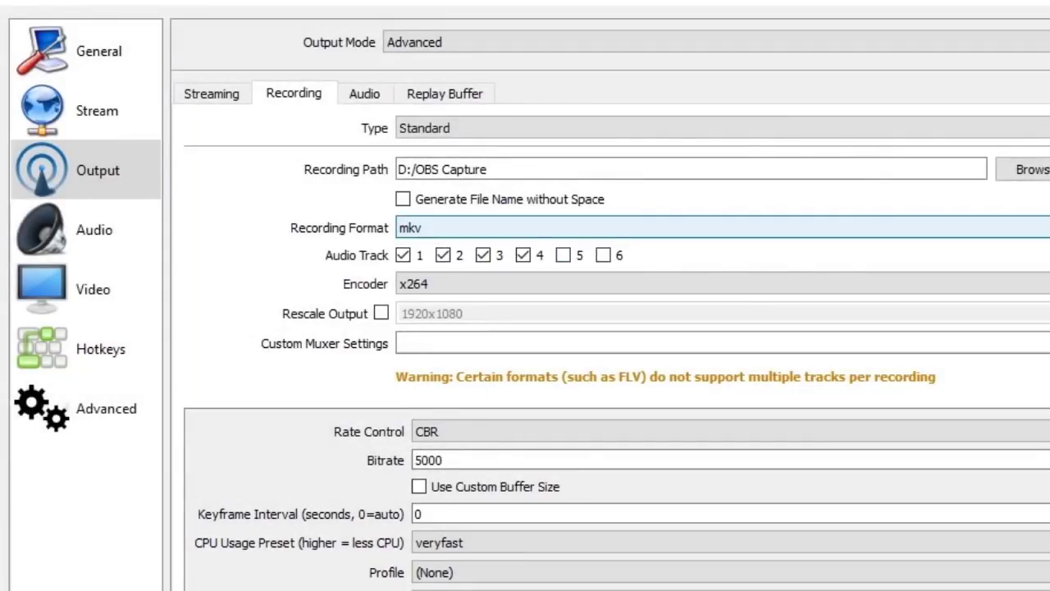
click(525, 227)
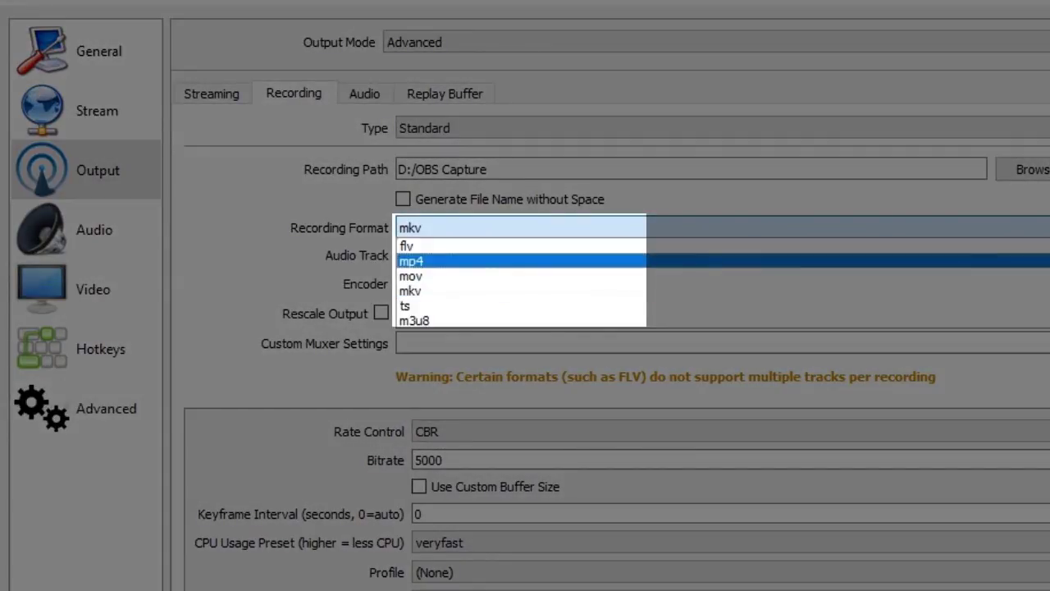
click(411, 261)
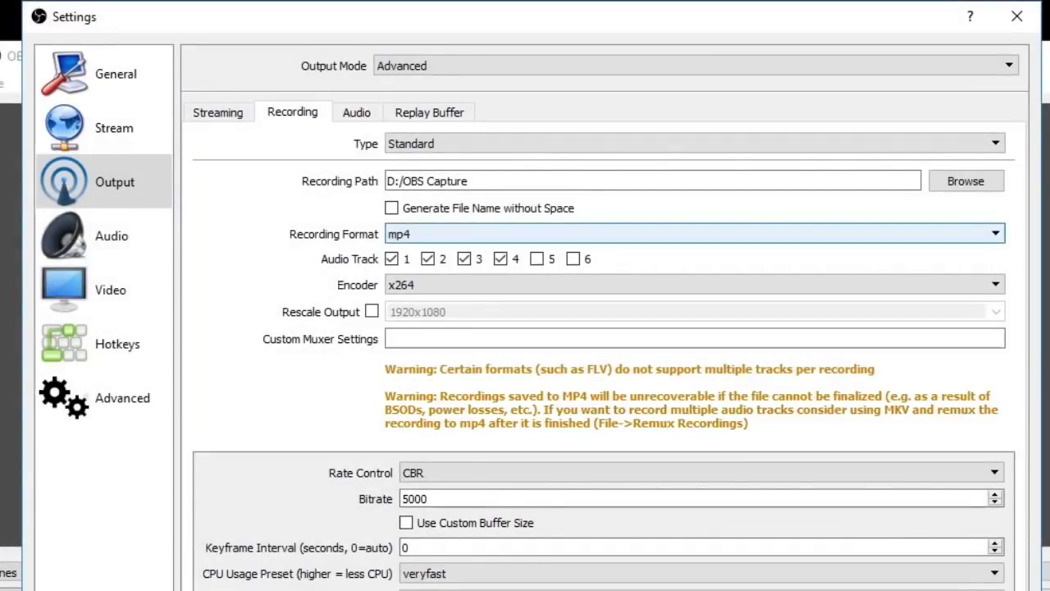
Change the recording format back to mkv, keeping CBR rate control at 5000
click(689, 234)
click(426, 292)
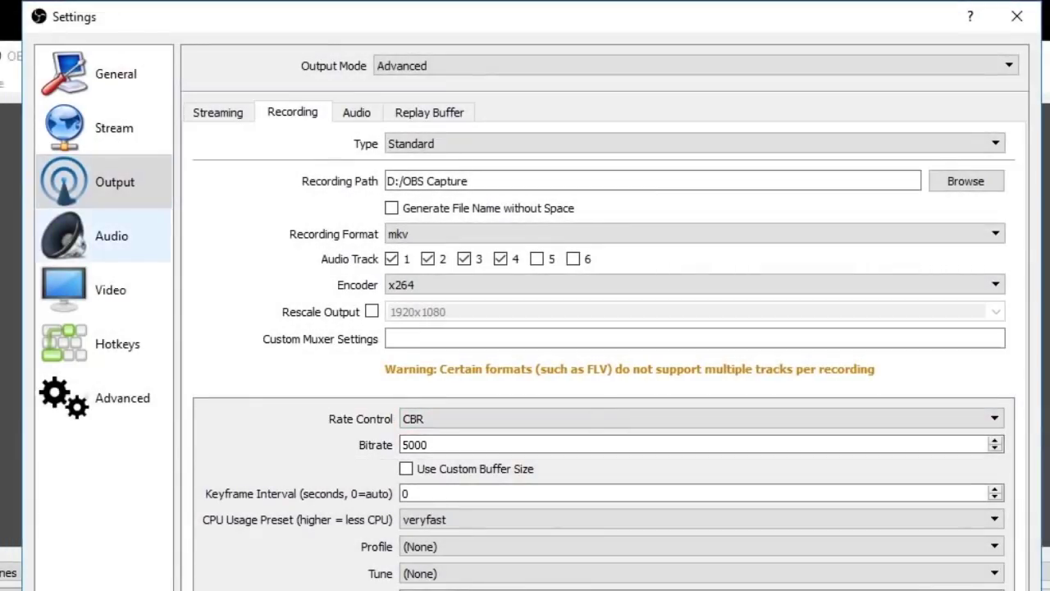
Review the Audio and then the Video pages of the OBS settings
click(111, 236)
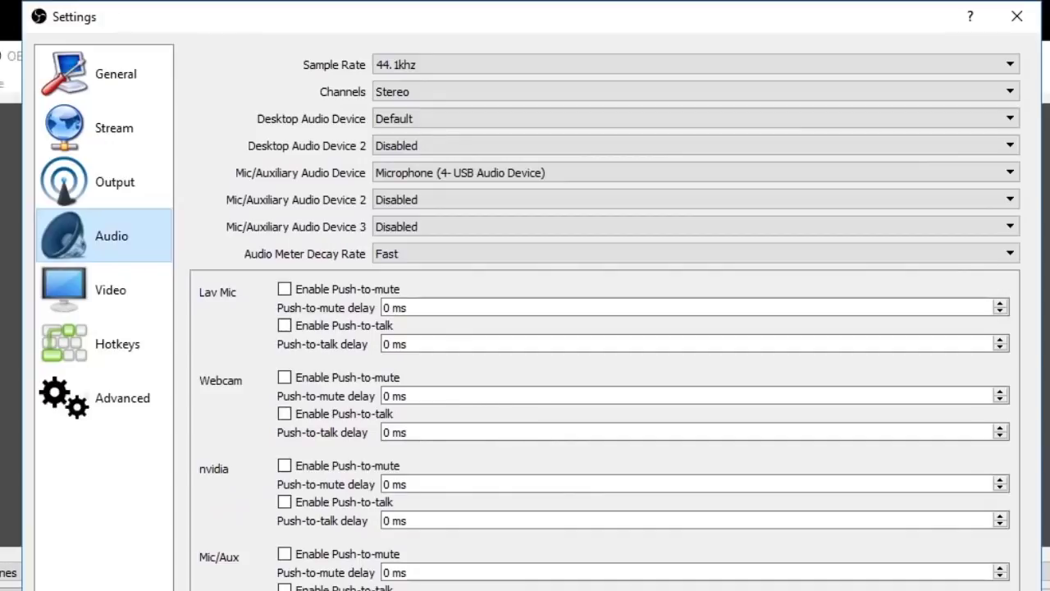
click(111, 290)
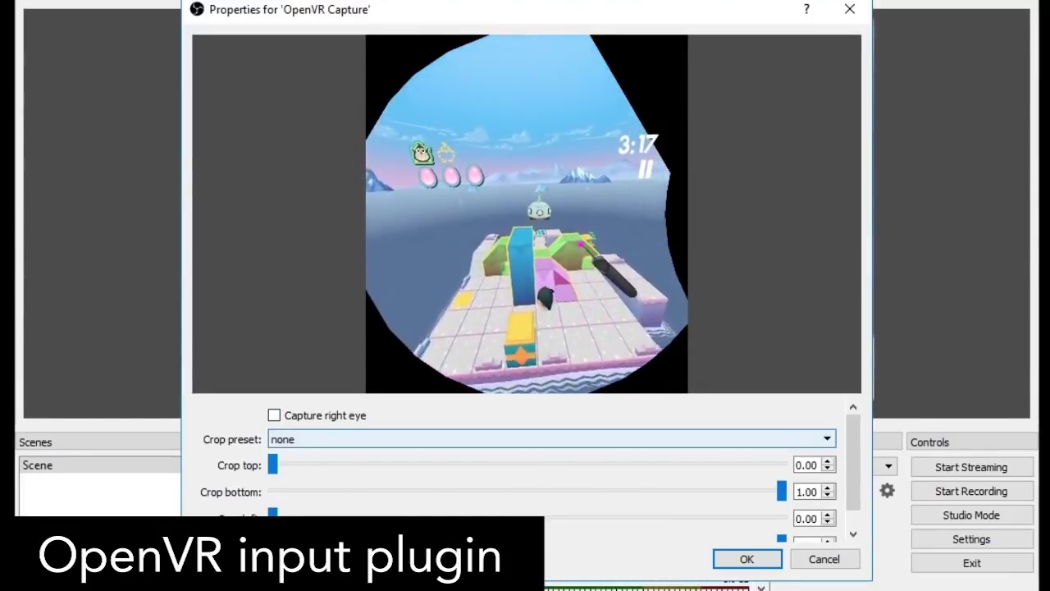
Scroll through the OpenVR Capture crop sliders without changing any values
scroll(525, 472, down, 1)
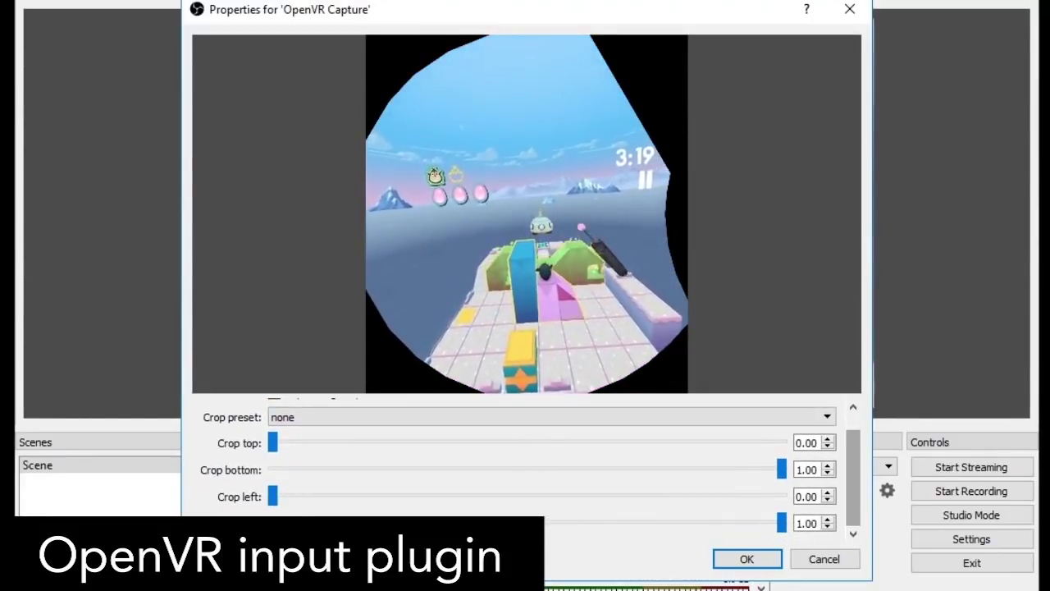
scroll(526, 472, up, 1)
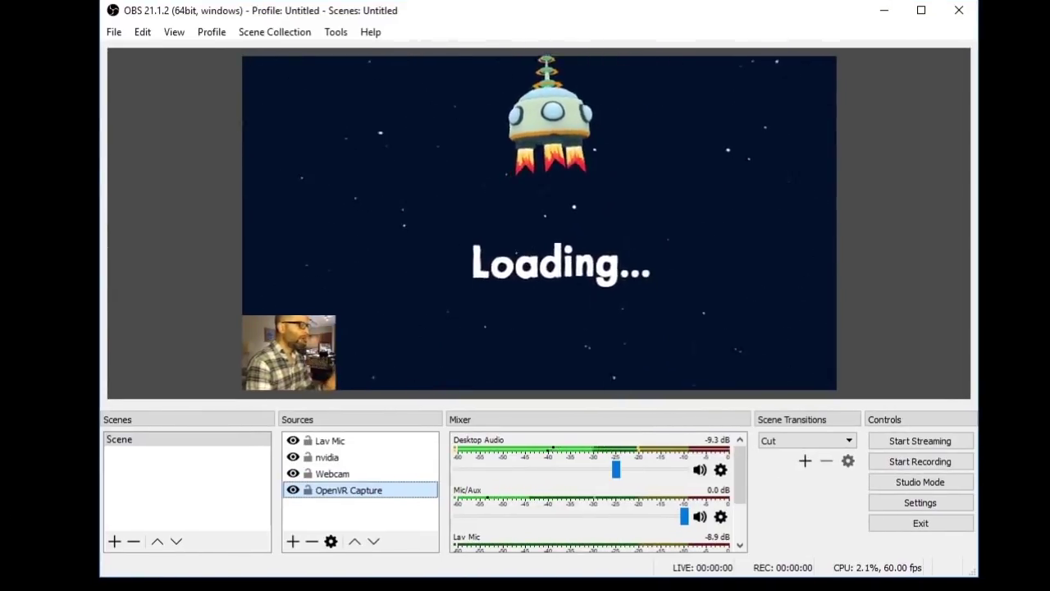
Set the base canvas resolution to 1920x1080 and drag the webcam inset lower and left
click(114, 31)
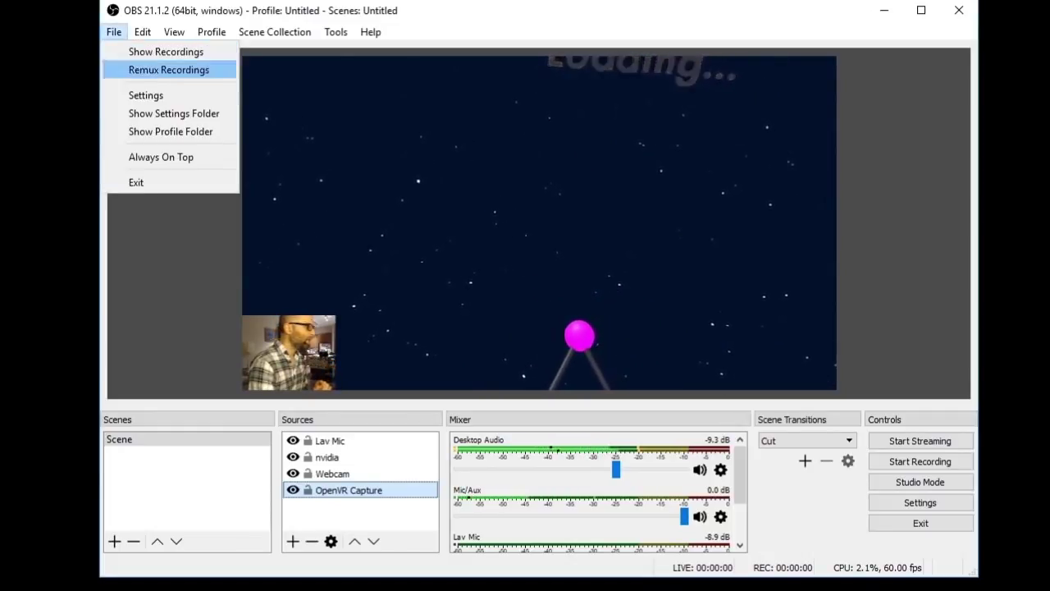
click(132, 94)
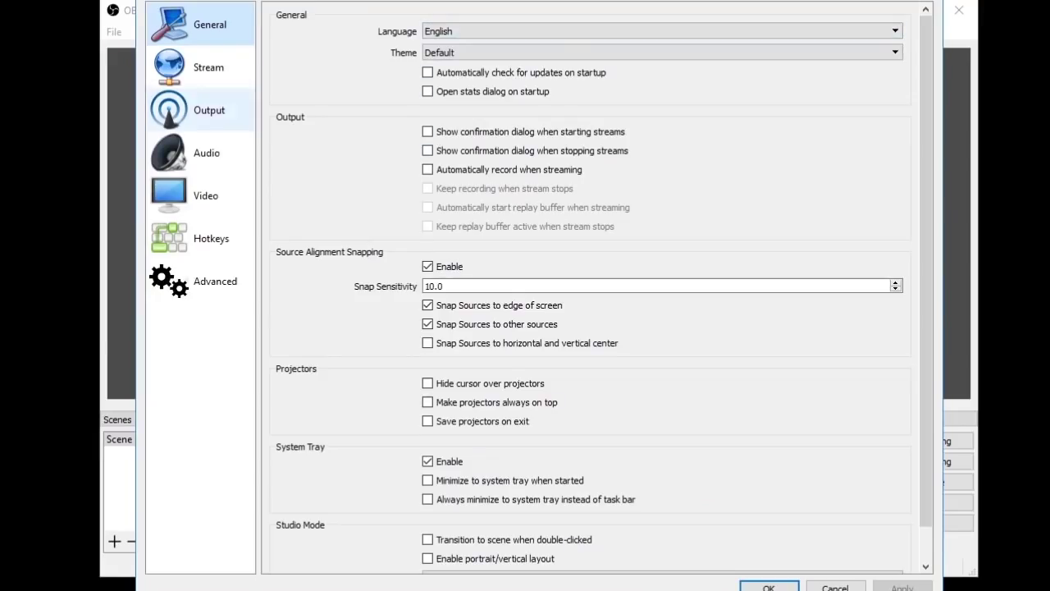
click(205, 196)
click(918, 17)
click(443, 31)
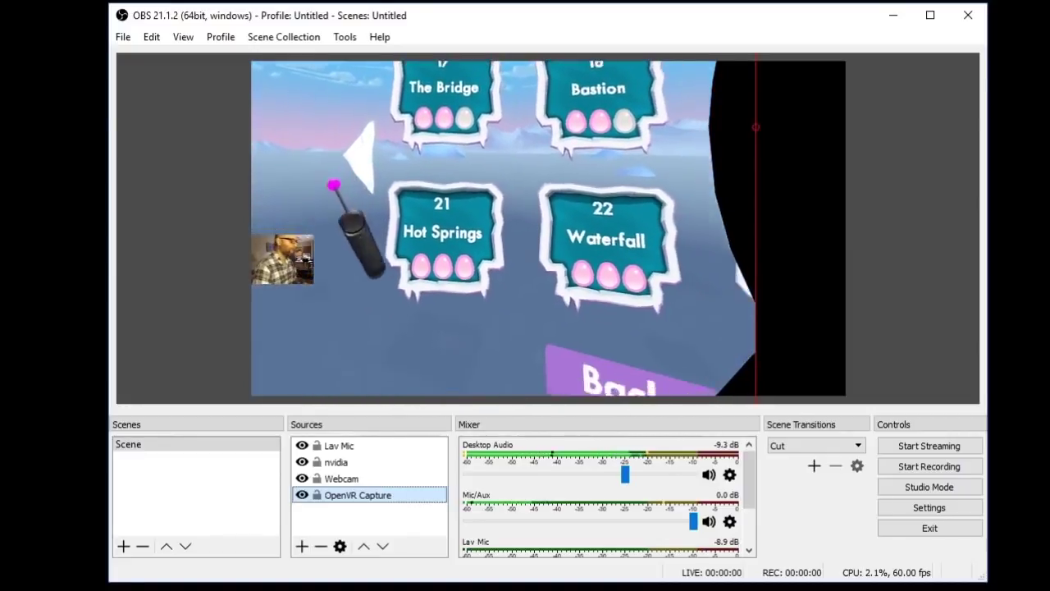
drag(283, 259, 192, 300)
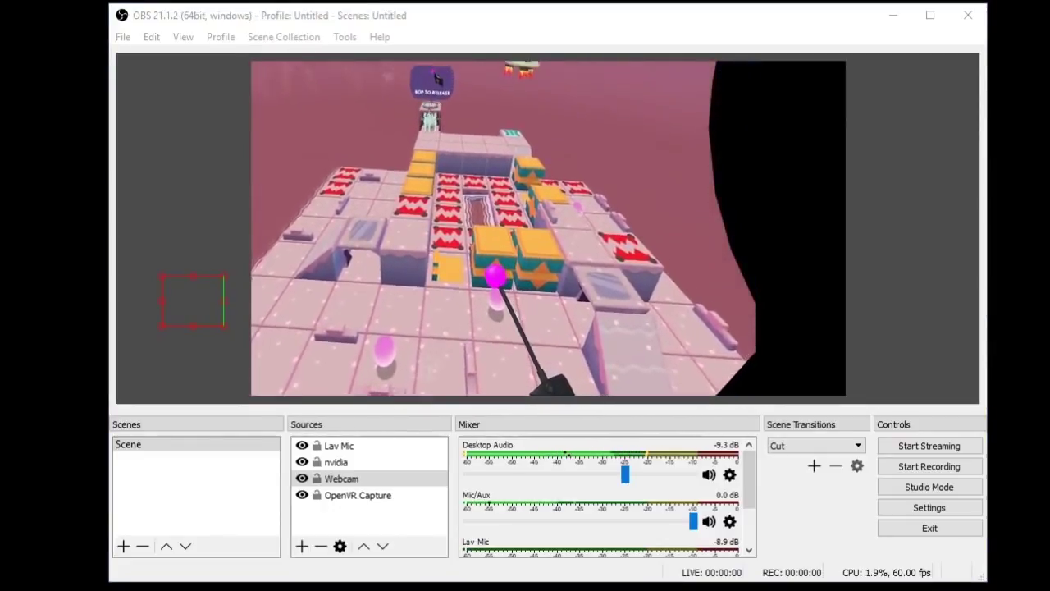
Select the OpenVR Capture source, then the Lav Mic source, in the Sources list
click(358, 495)
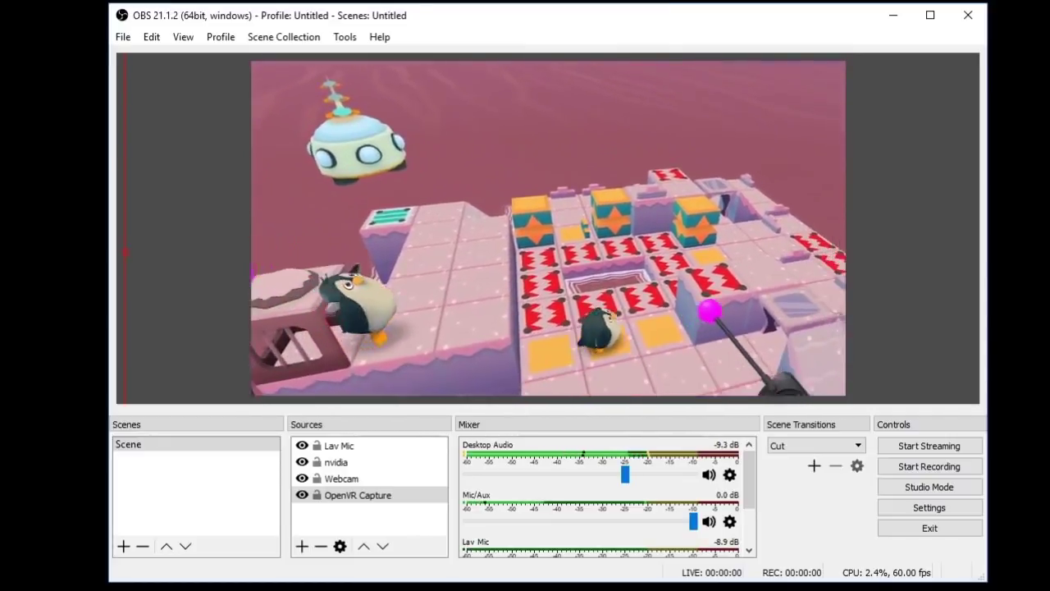
click(338, 445)
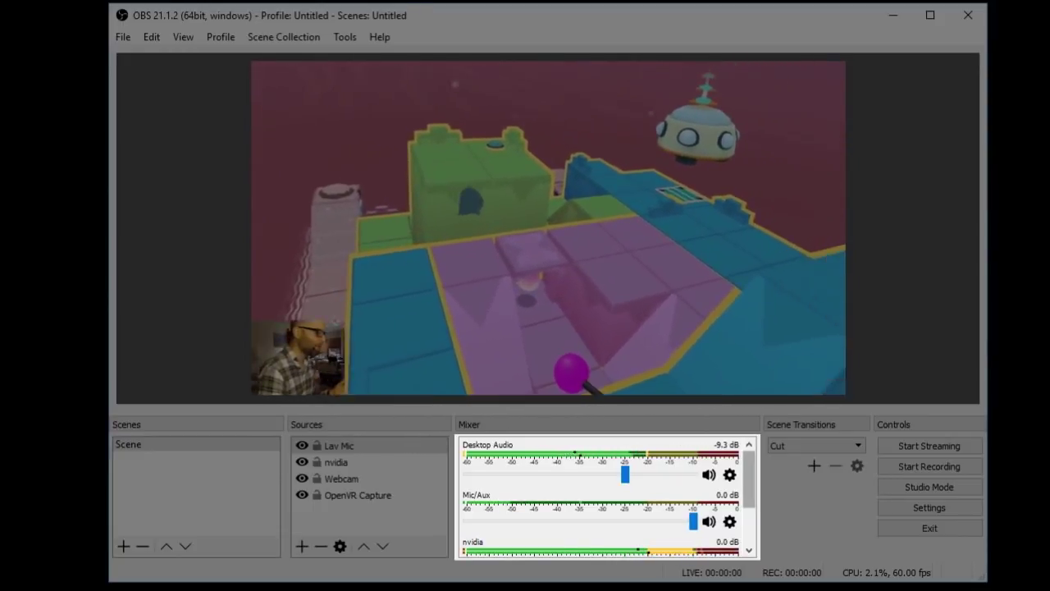
scroll(608, 497, down, 3)
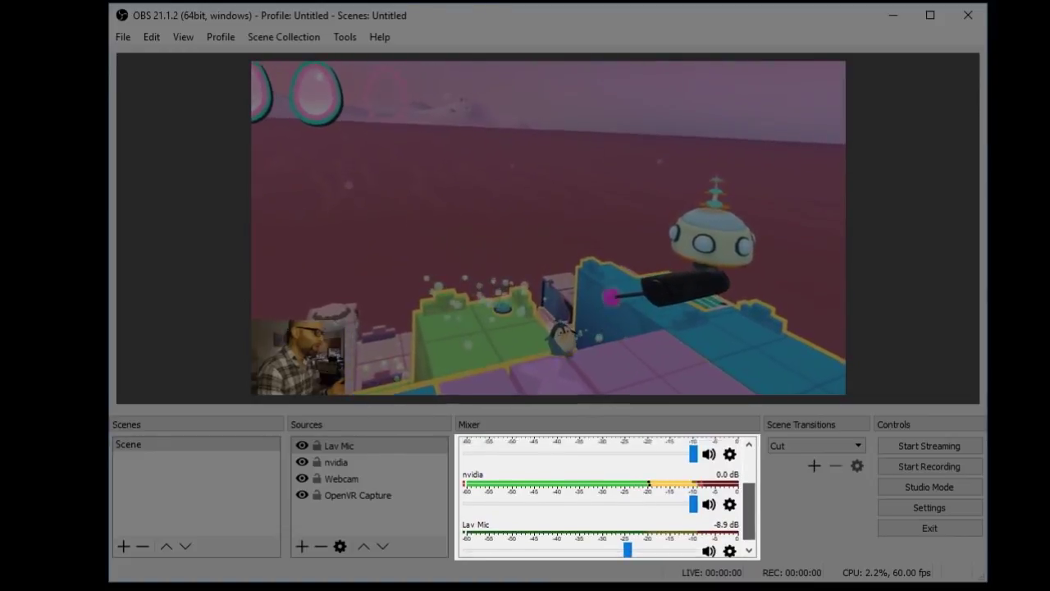
scroll(607, 497, up, 1)
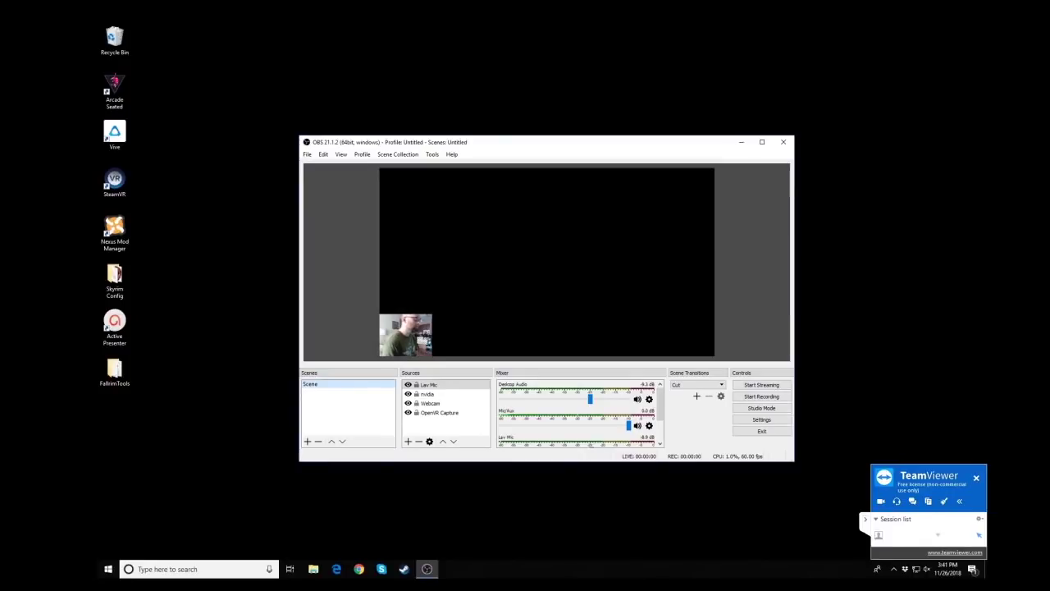
Quit OBS, run 00_Batch_MP4.bat in D:\OBS Capture, and select the 2018-11-26 folder
click(762, 431)
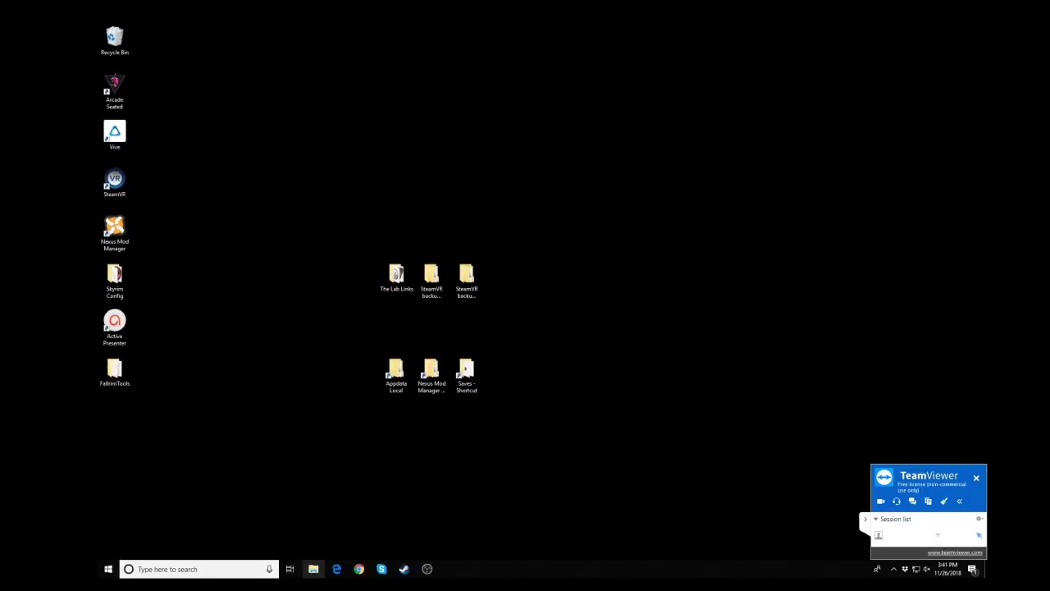
click(314, 569)
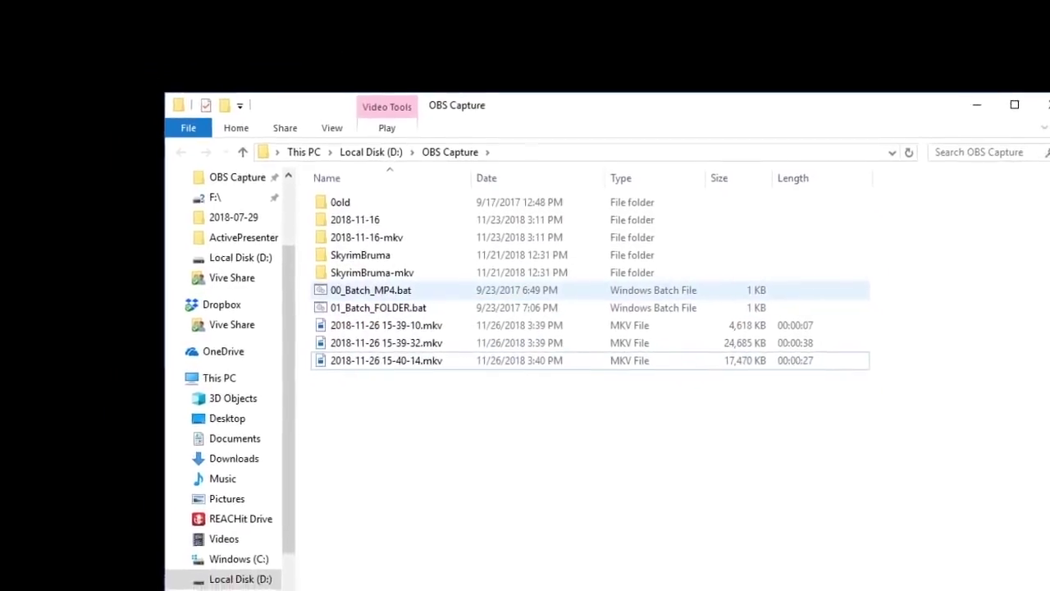
double_click(371, 290)
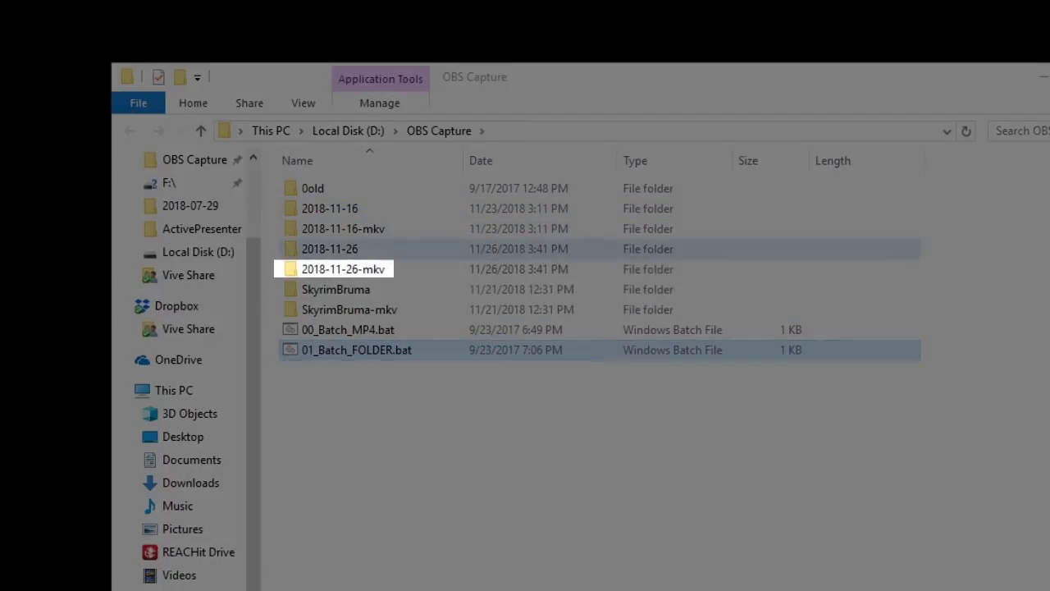
click(414, 249)
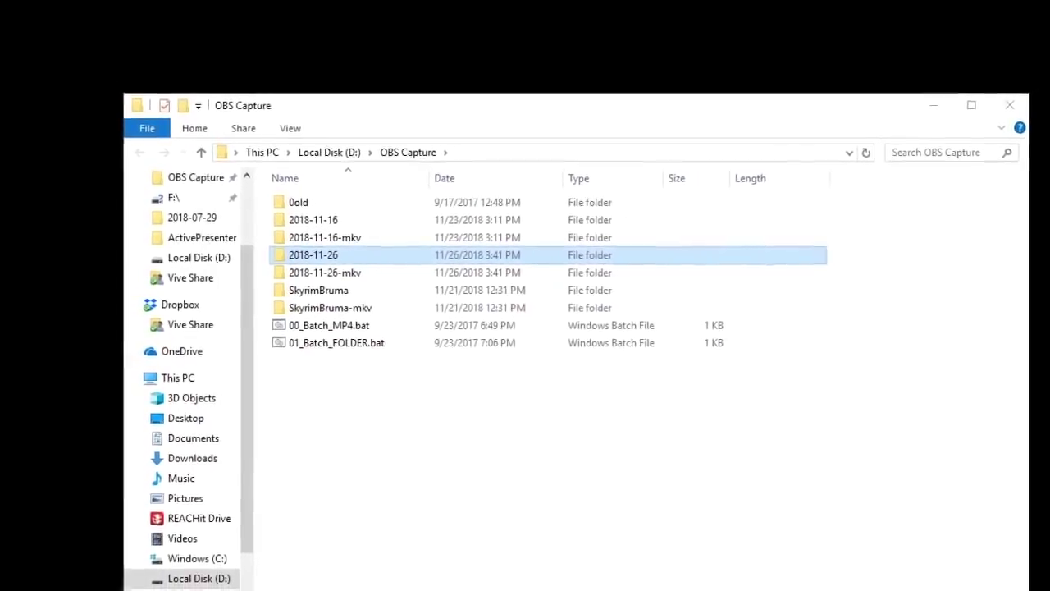
Open 00_Batch_MP4 - Copy.txt and highlight the C:\ffmpeg\bin\ffmpeg.exe path, then deselect it
click(321, 324)
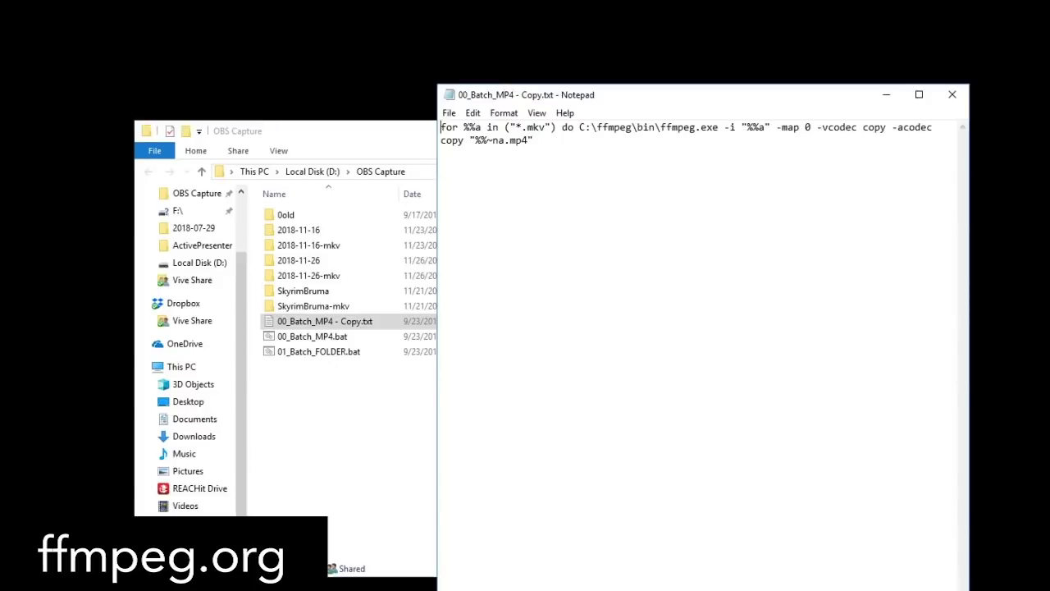
drag(579, 127, 719, 127)
click(533, 141)
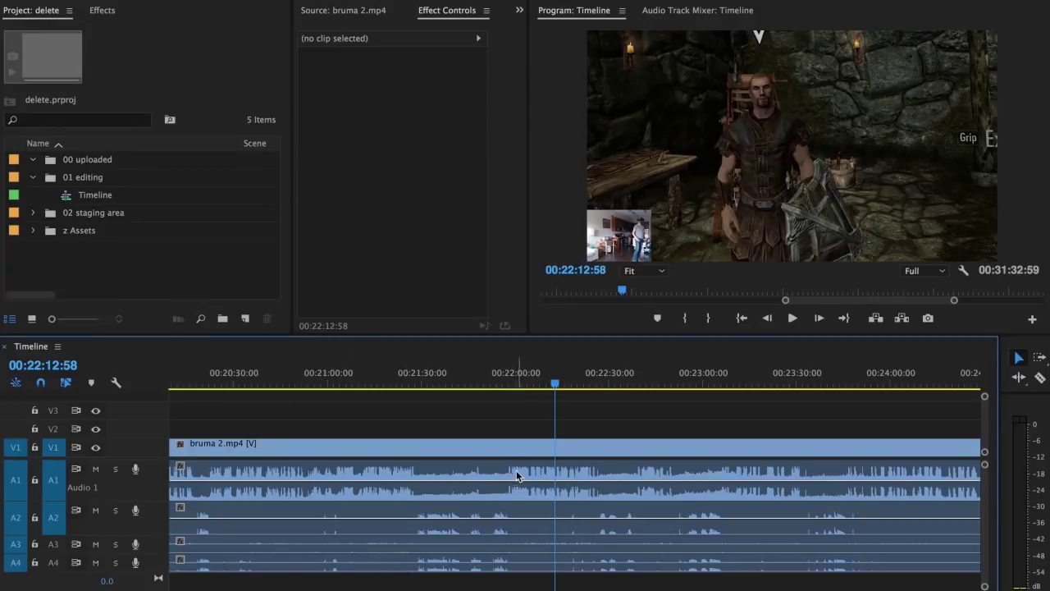
Zoom the timeline in and delete bruma 2.mp4's audio clips on tracks A3 and A4
click(500, 445)
scroll(519, 497, left, 2)
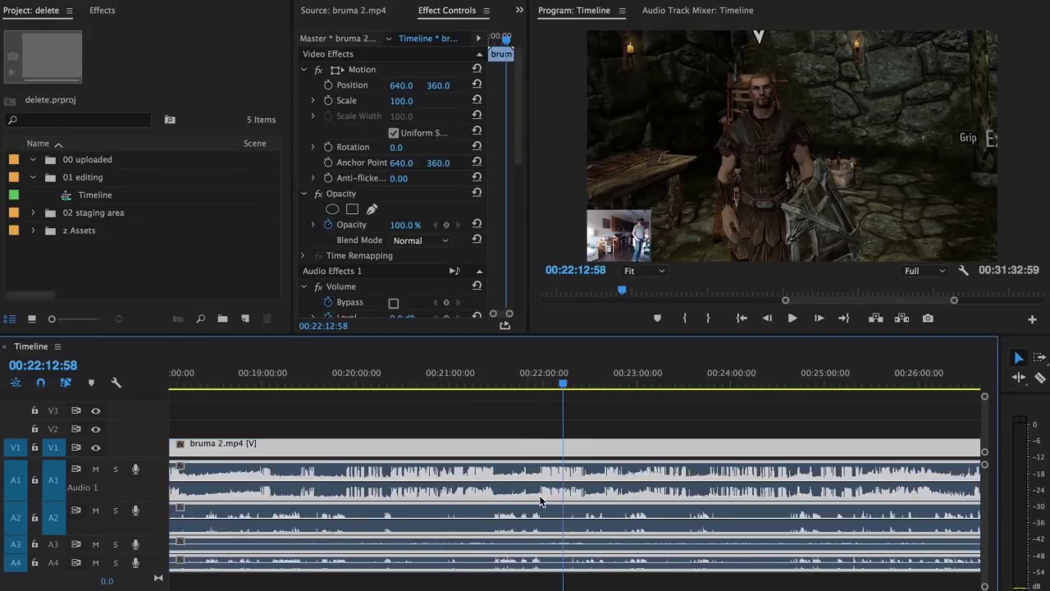
key(=)
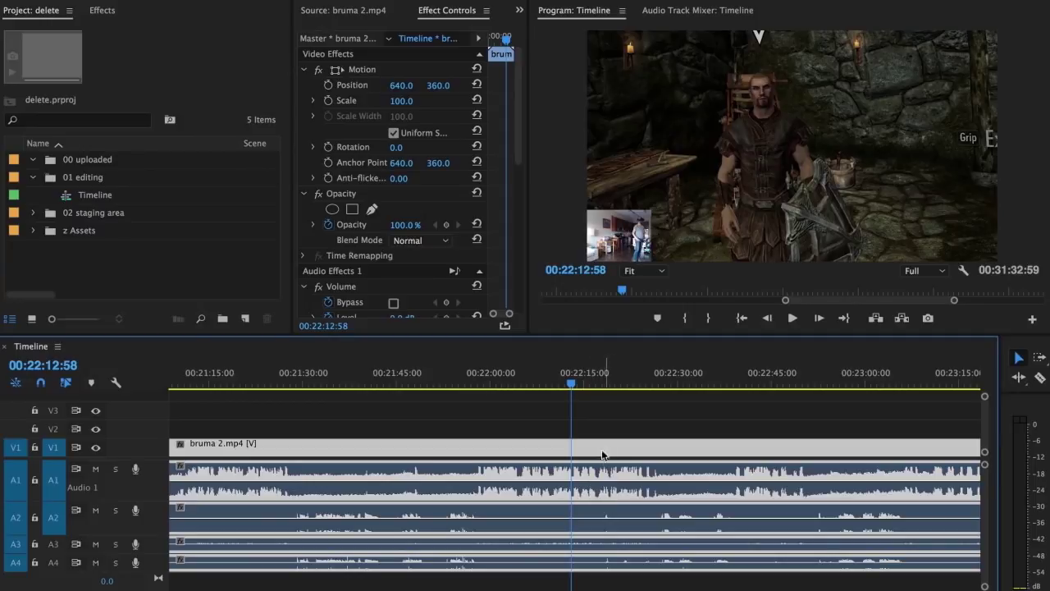
click(600, 423)
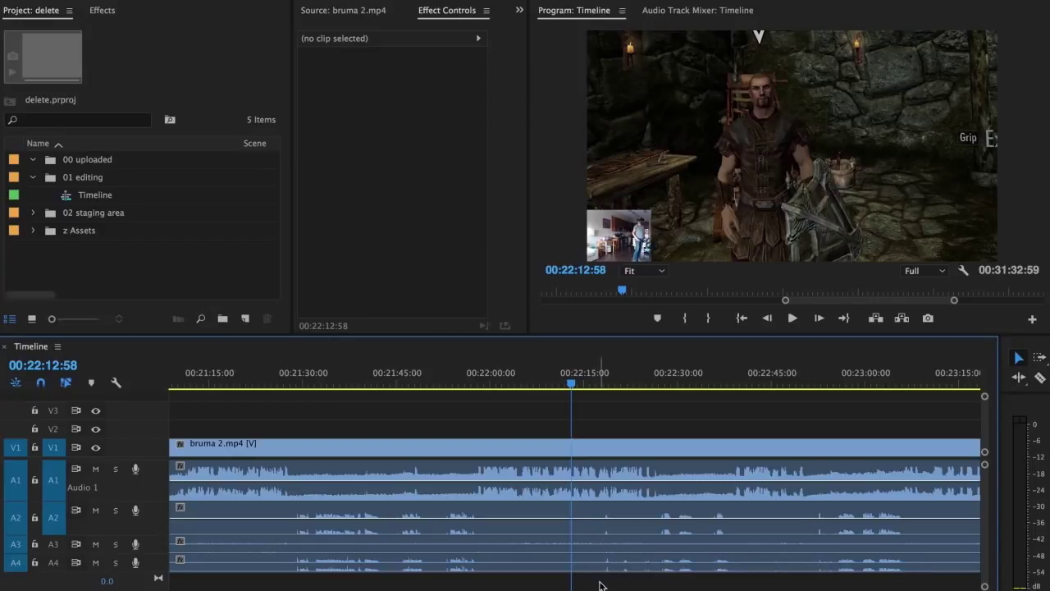
drag(602, 586, 568, 558)
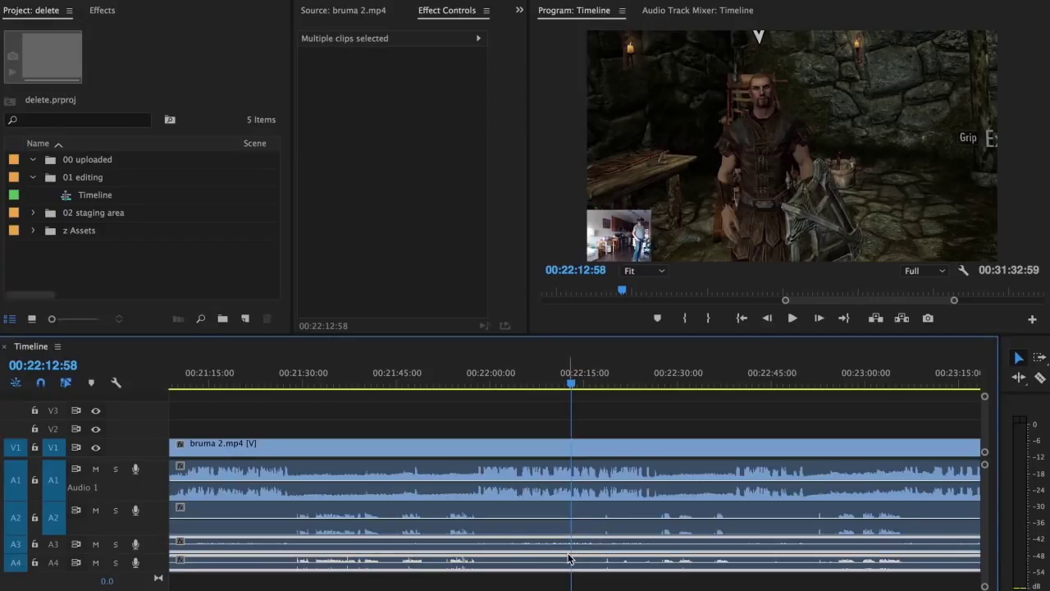
key(Delete)
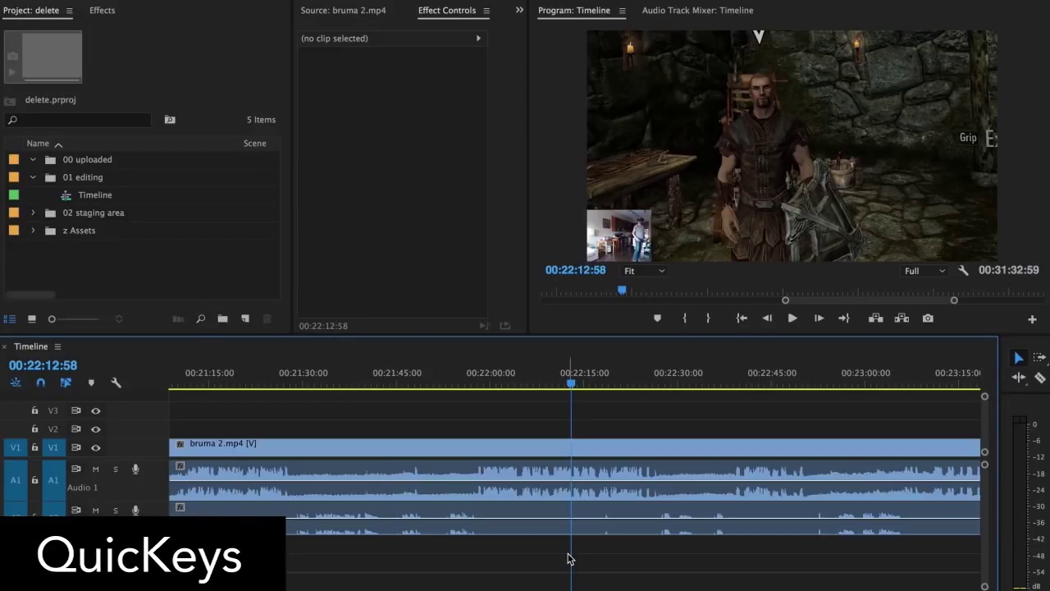
Switch to QuicKeys and re-record the backslash hot key for the 'PPRO - CUT previous half sec' shortcut
key(super+Tab)
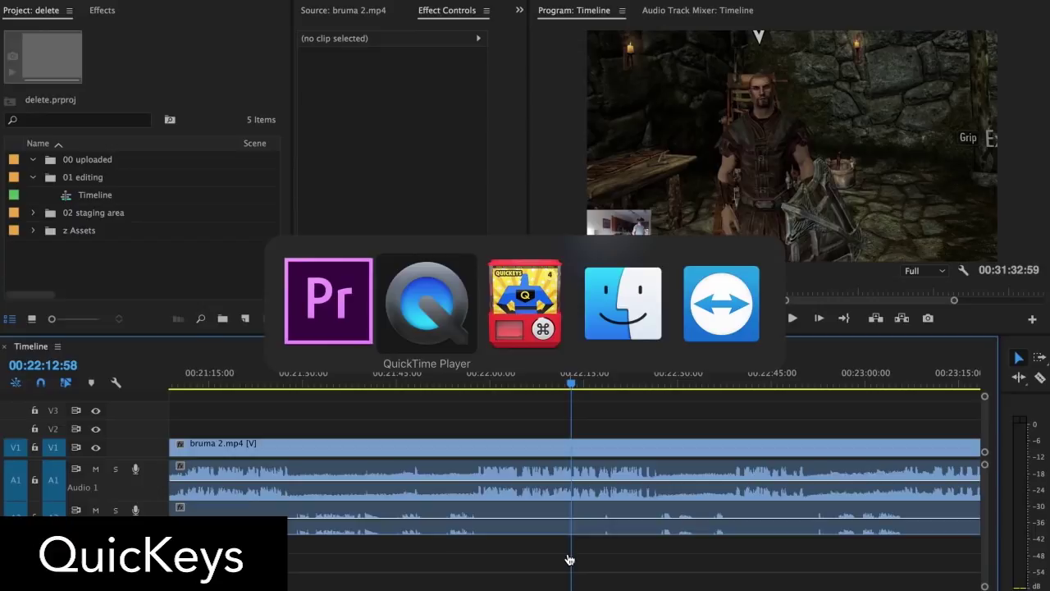
key(super+Tab)
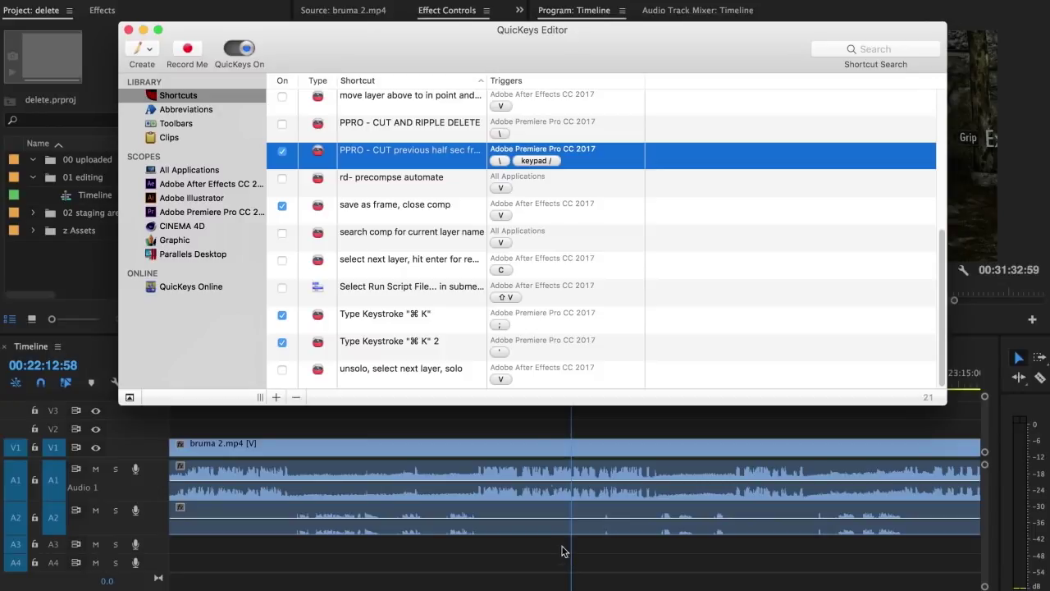
double_click(459, 161)
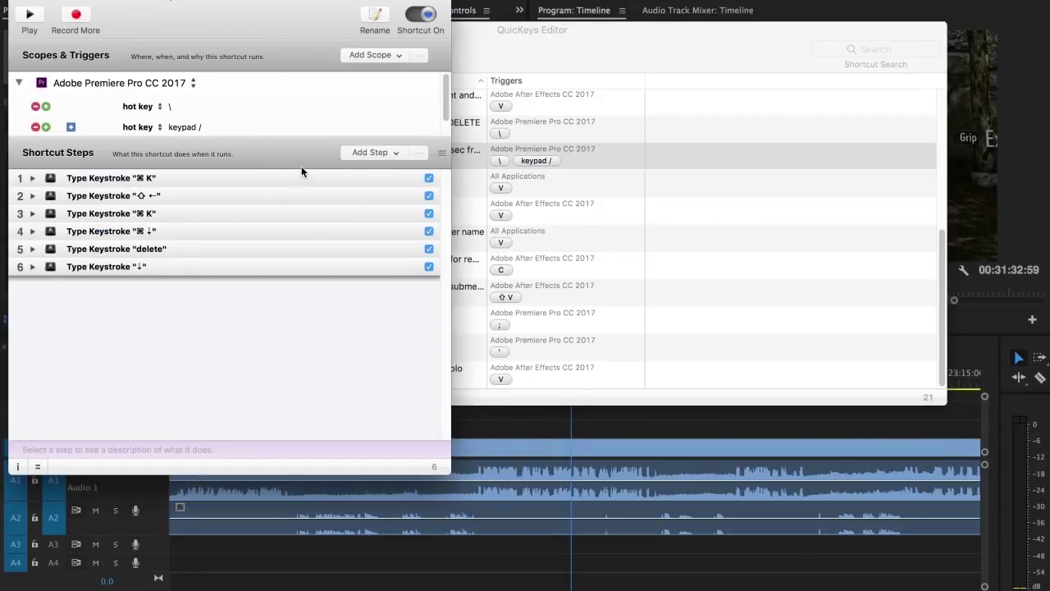
click(170, 107)
key(backslash)
Close the shortcut details, return to Premiere and play the timeline from about 00:22:16
click(20, 4)
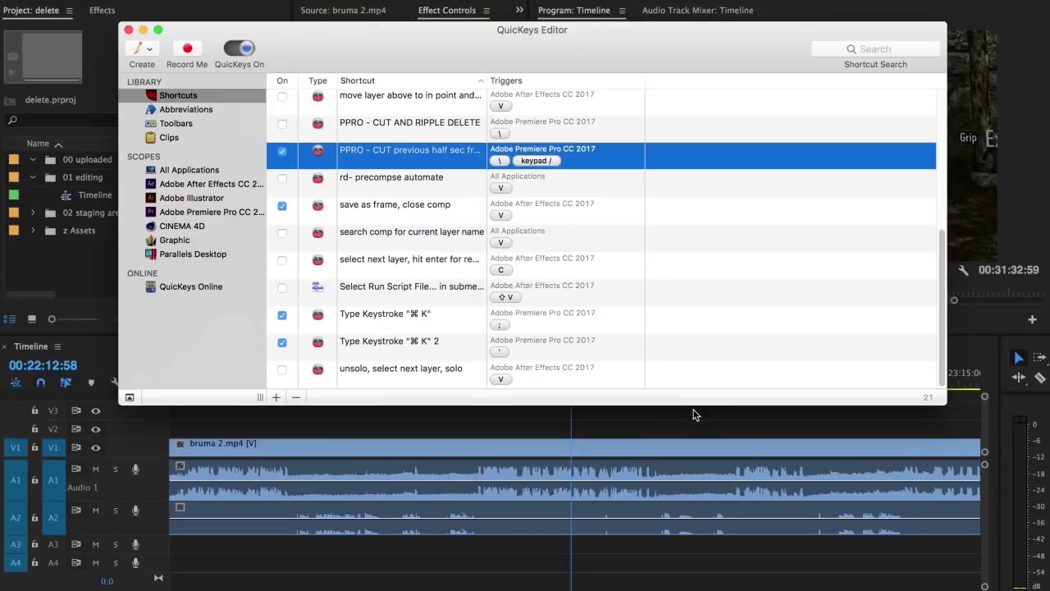
click(673, 417)
drag(566, 378, 597, 384)
key(space)
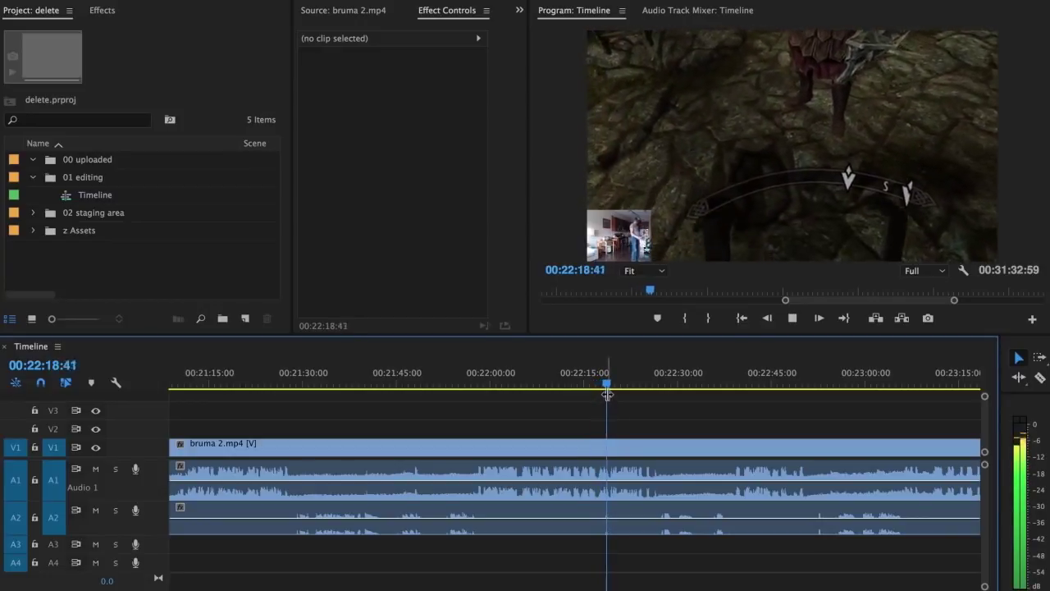
key(space)
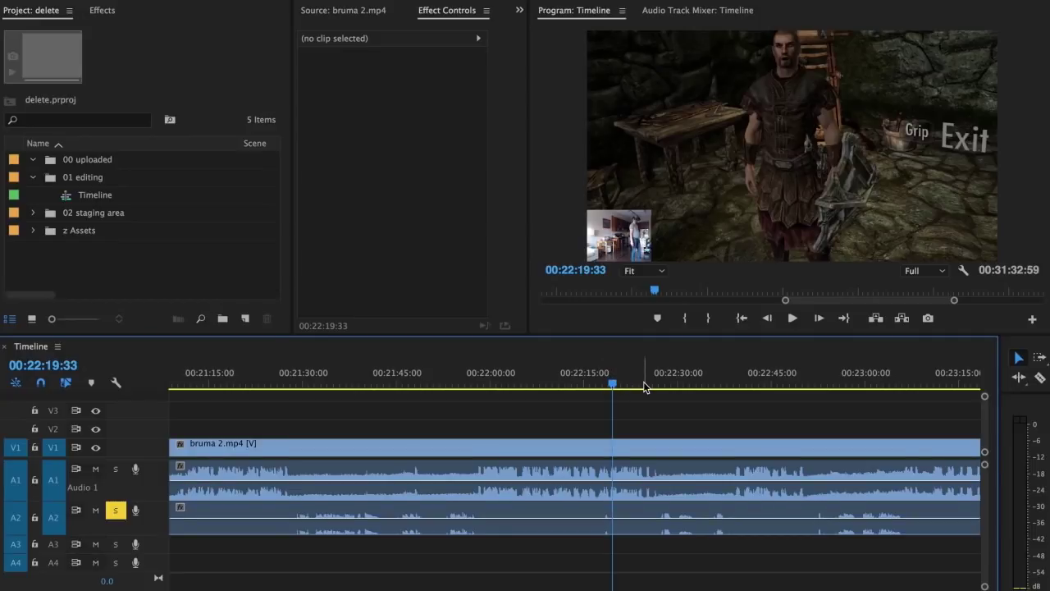
Enlarge audio tracks A1 and A2 and bring up the bruma 2.mp4 clip's context menu
key(alt+=)
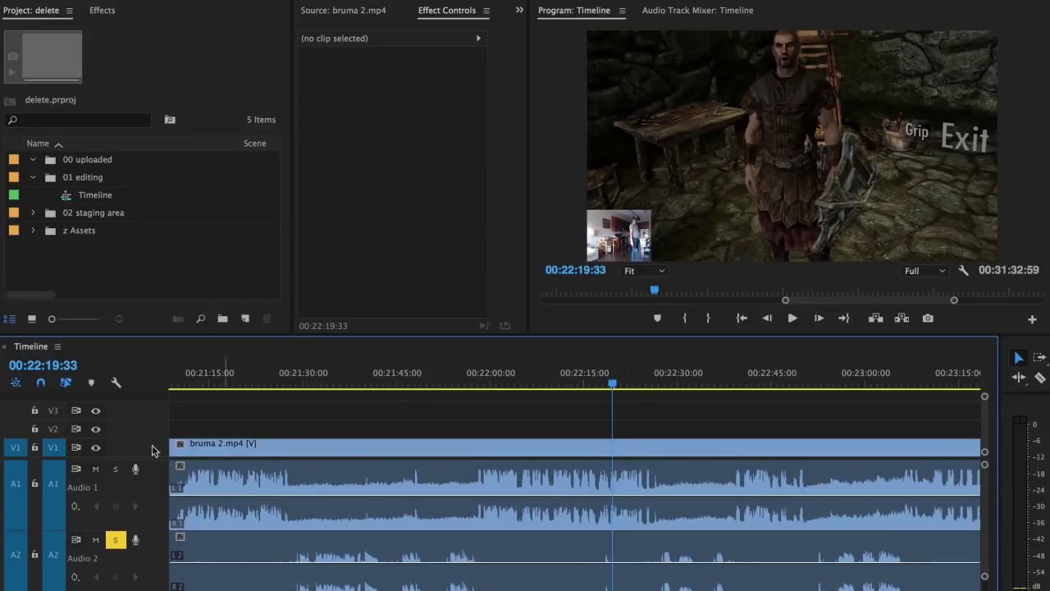
scroll(54, 442, down, 1)
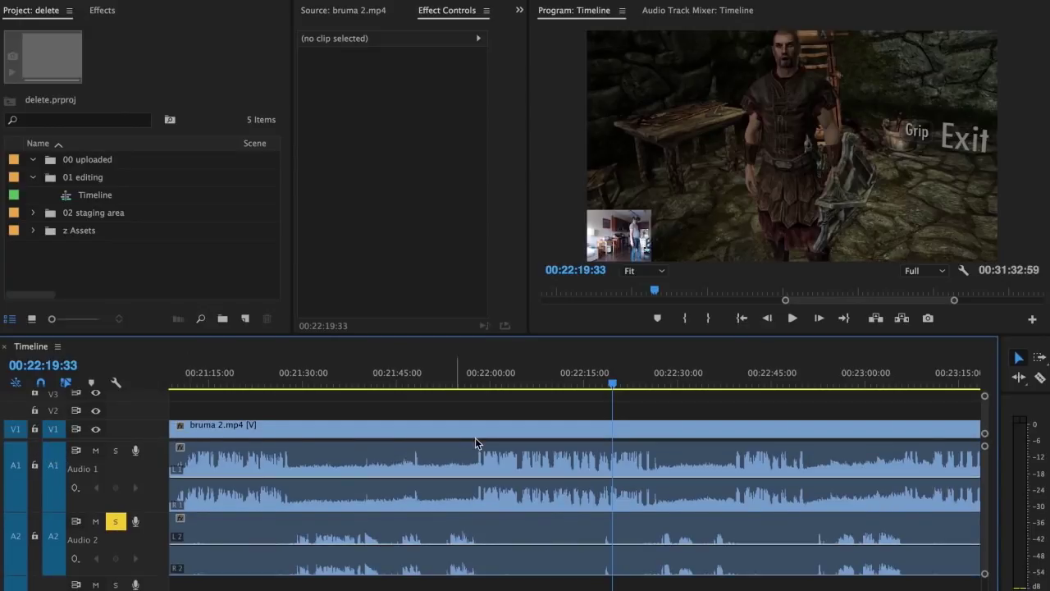
click(627, 526)
click(632, 409)
click(632, 430)
right_click(616, 428)
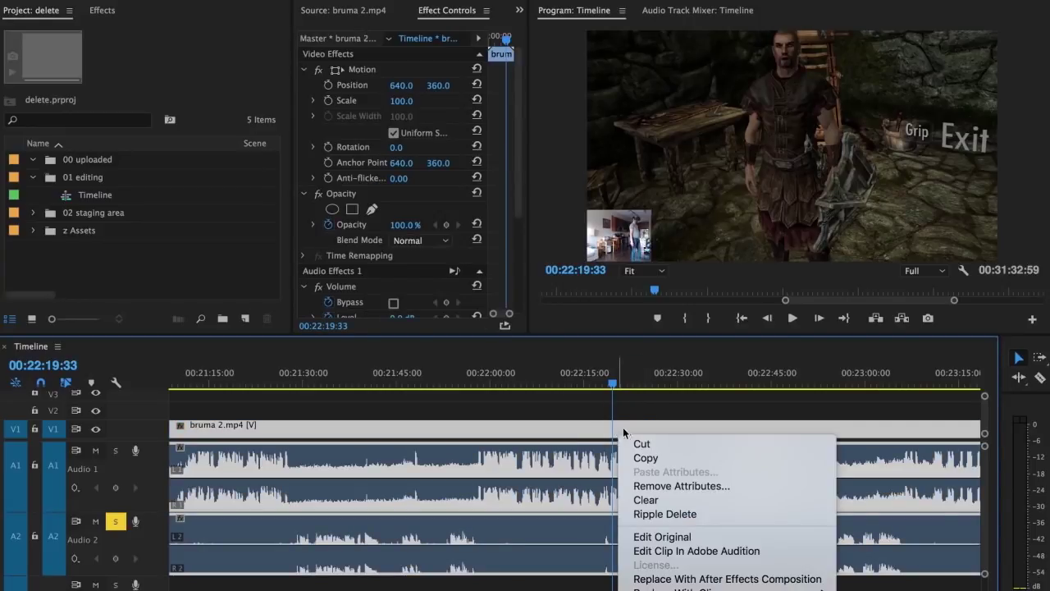
Unlink the bruma 2.mp4 audio, then split and trim the Audio 2 clip at 00:22:17:24
click(674, 490)
click(647, 409)
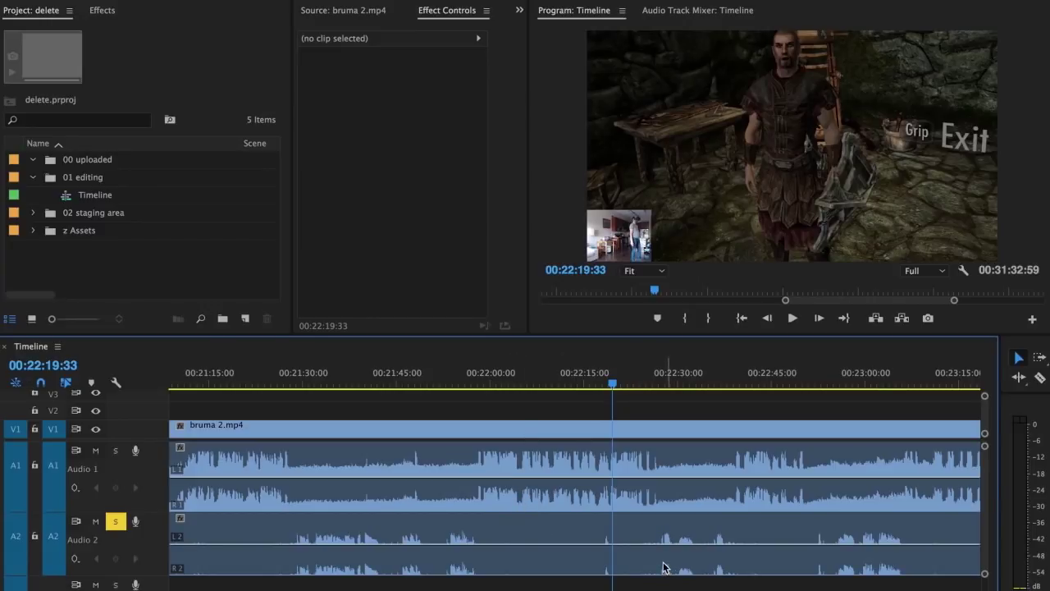
click(627, 560)
key(ctrl+k)
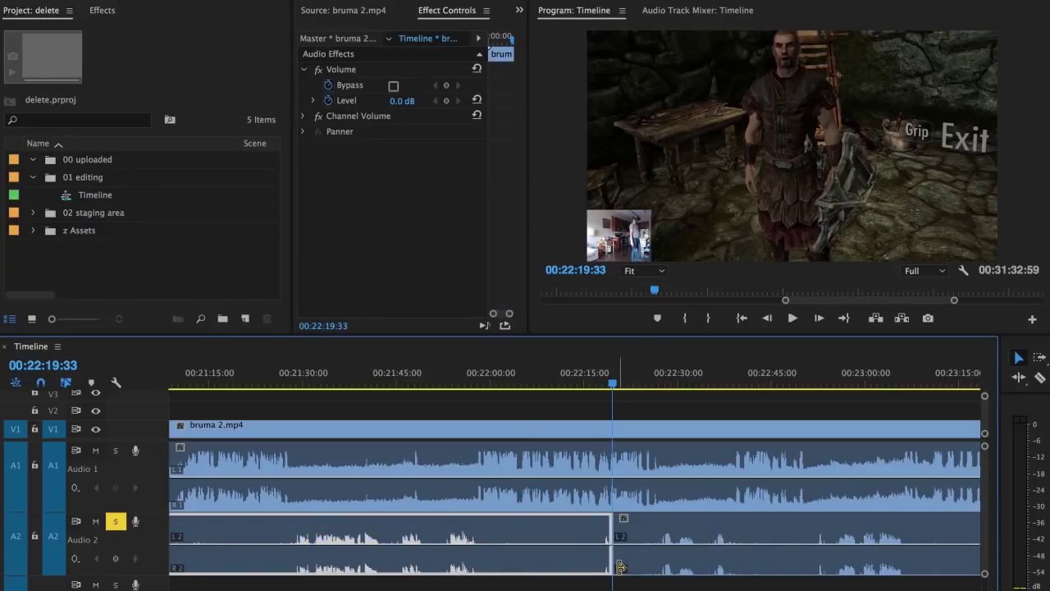
click(603, 381)
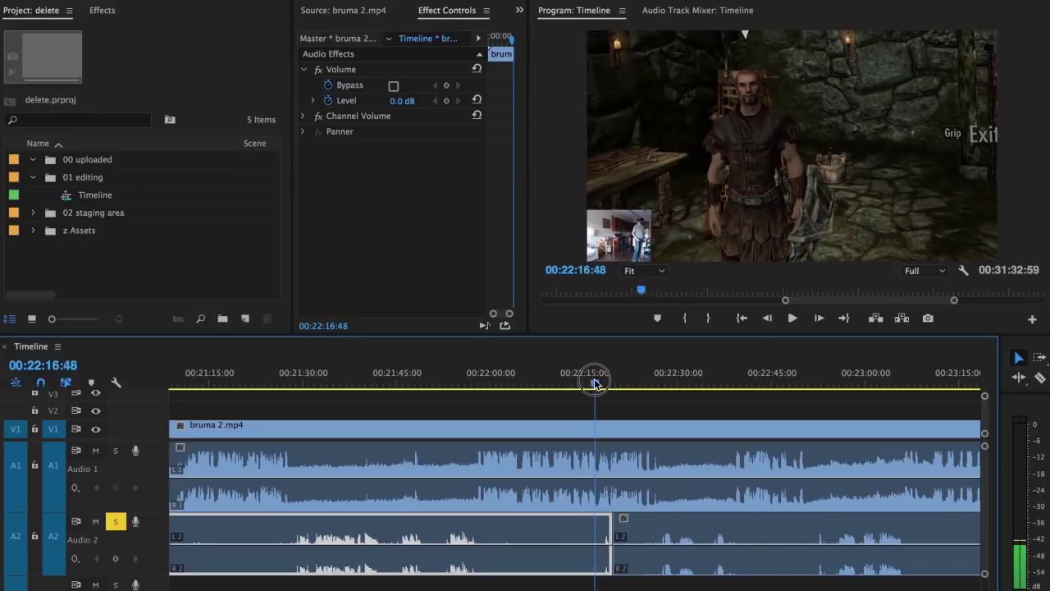
drag(596, 382, 599, 383)
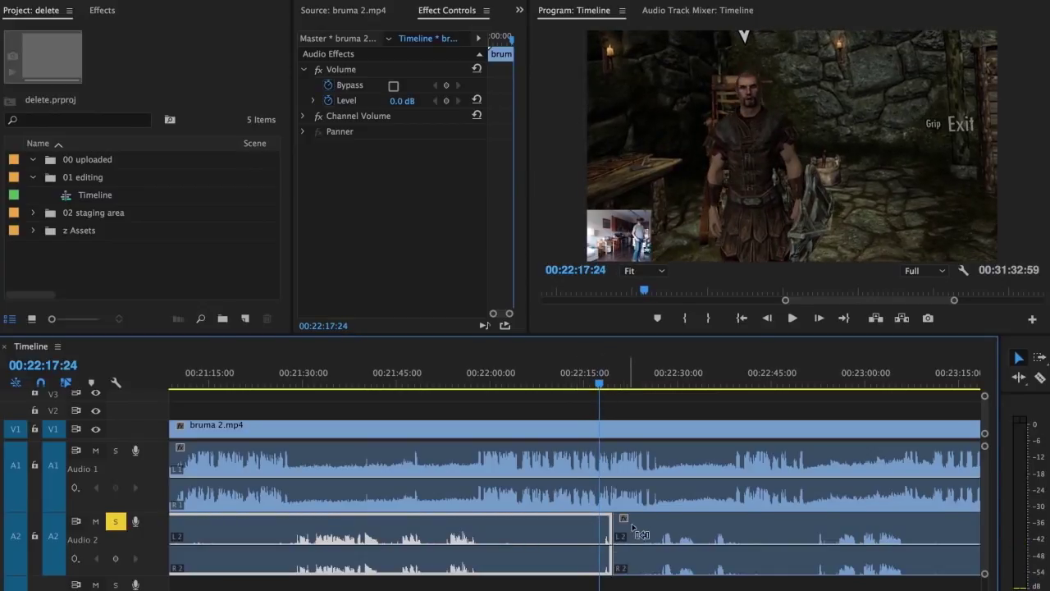
key(alt+w)
click(606, 529)
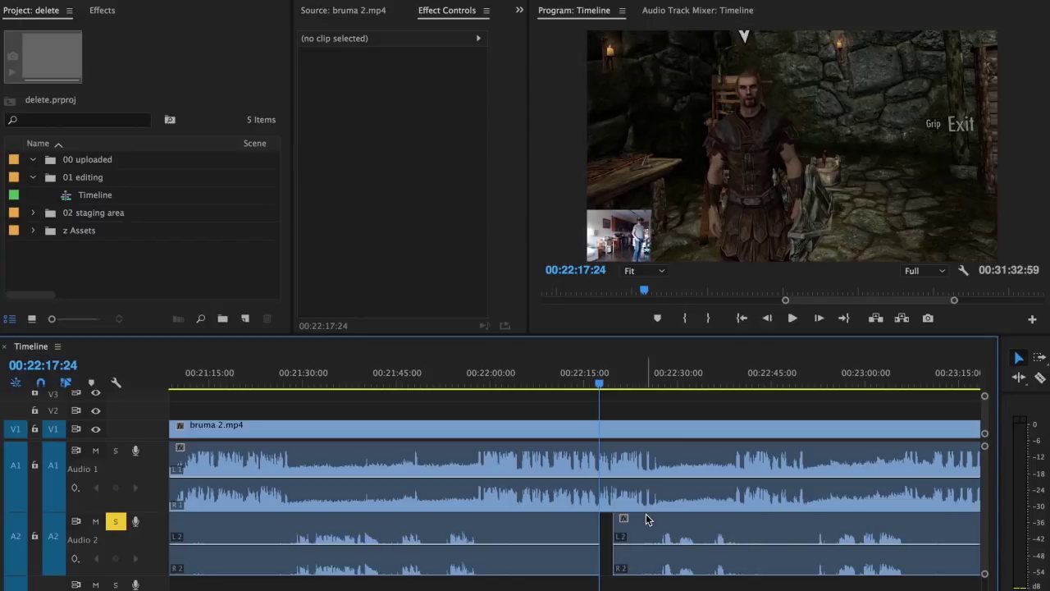
Undo the trim and split, then cut the half second before 00:22:18:58 with the QuicKeys shortcut
key(ctrl+z)
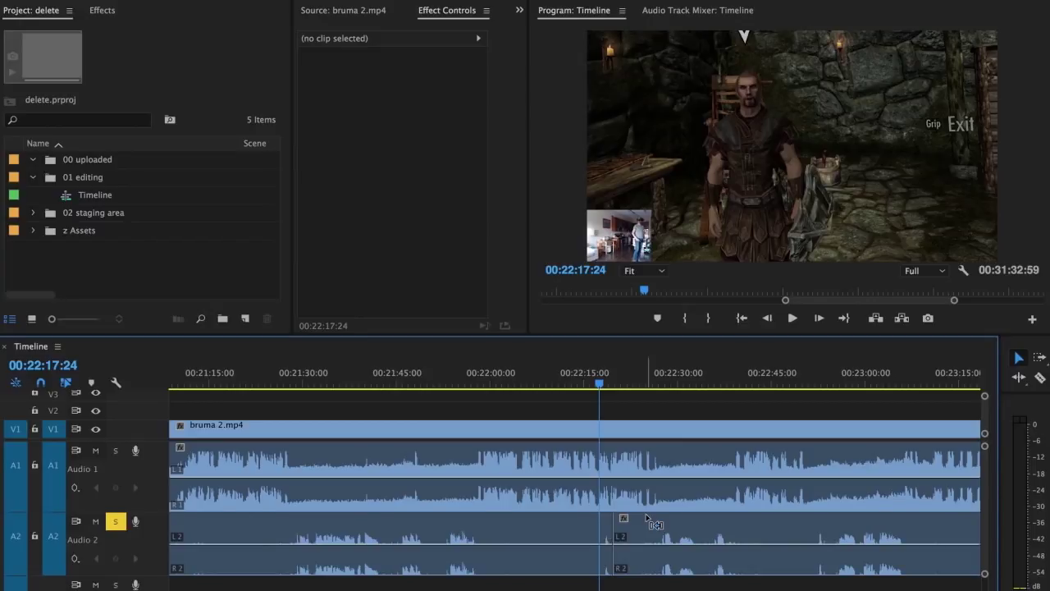
key(ctrl+z)
key(=)
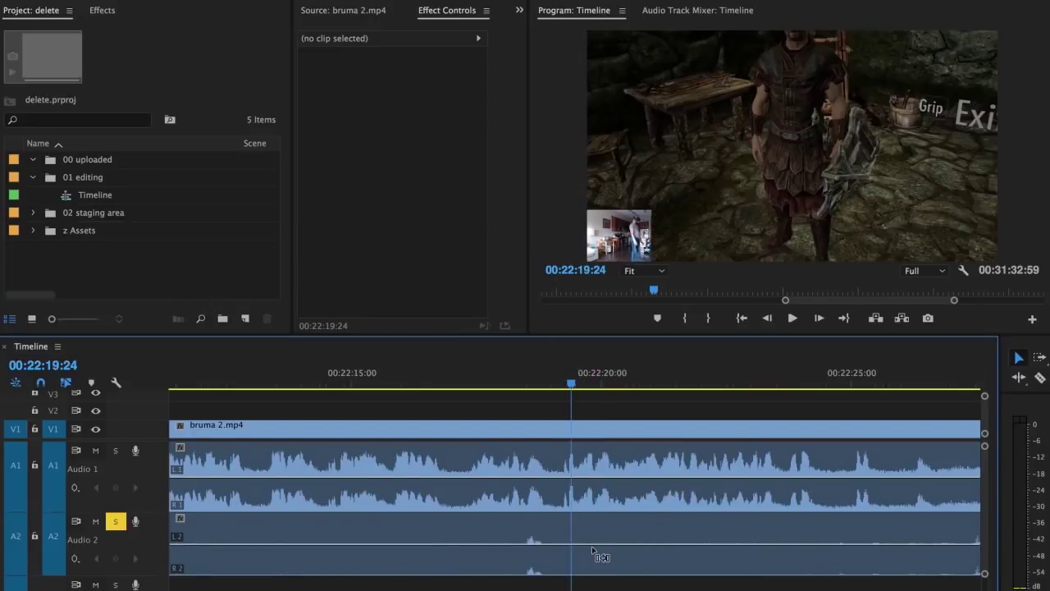
drag(478, 380, 551, 377)
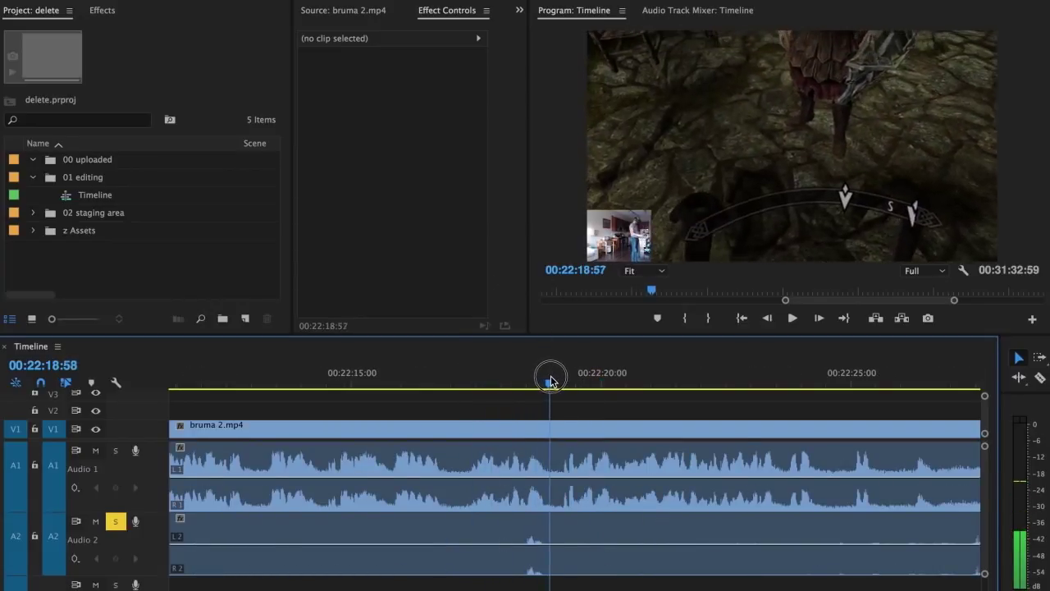
click(638, 558)
key(ctrl+shift+z)
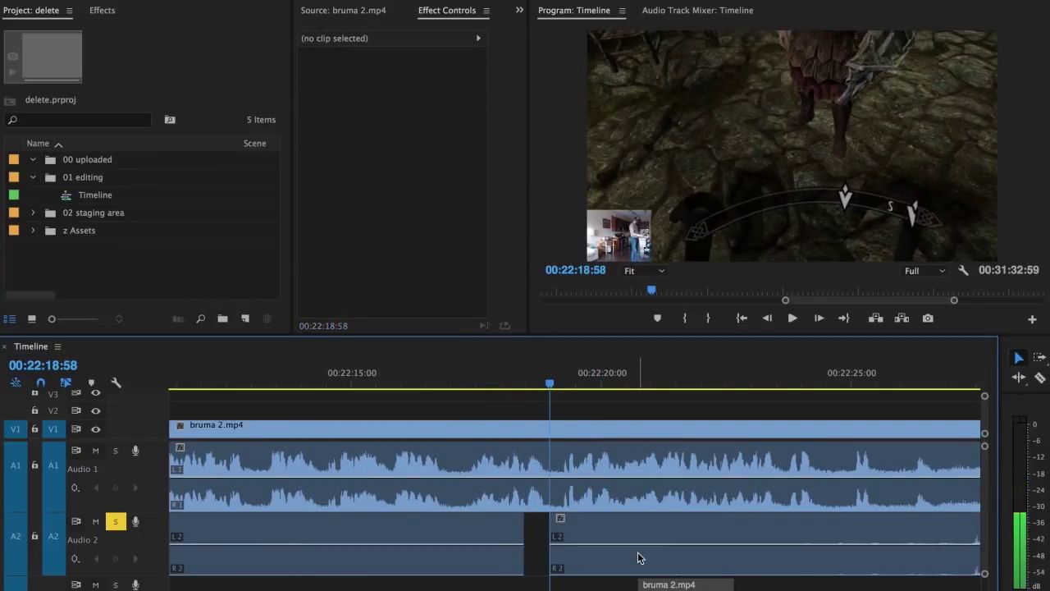
scroll(681, 392, up, 1)
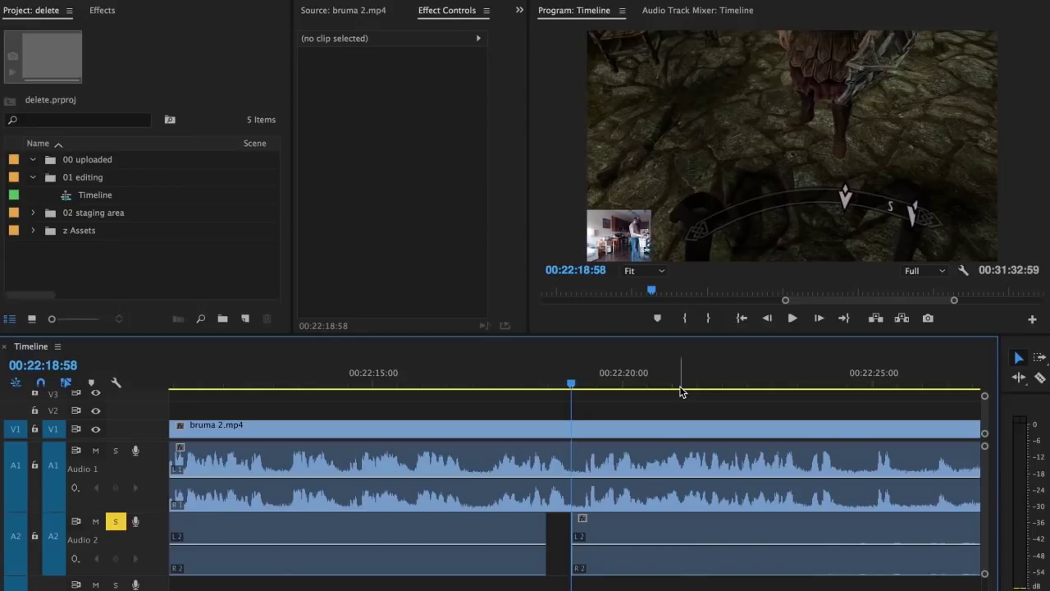
key(super+Tab)
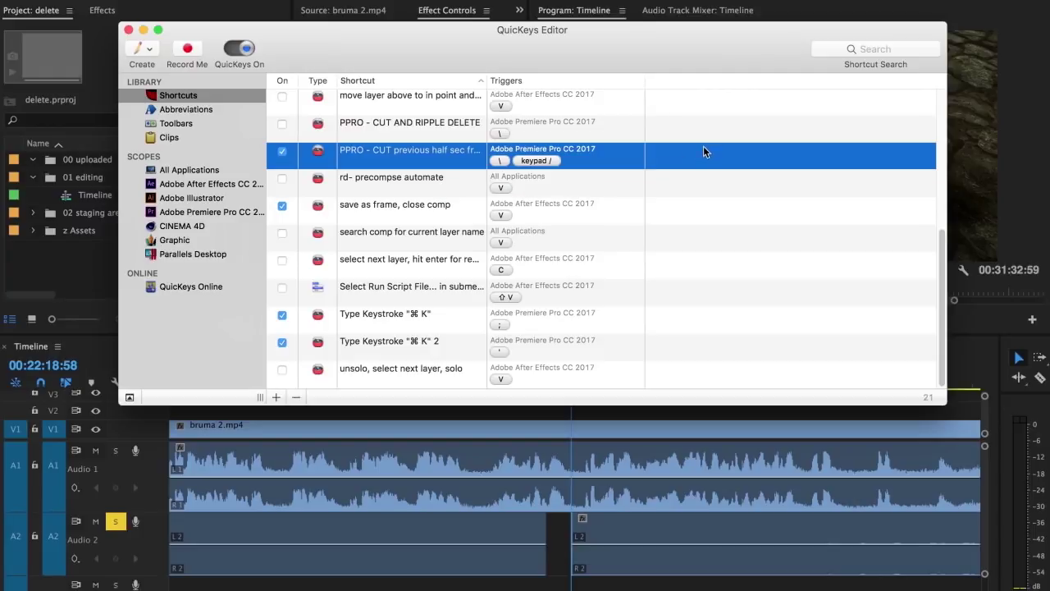
drag(737, 54, 732, 47)
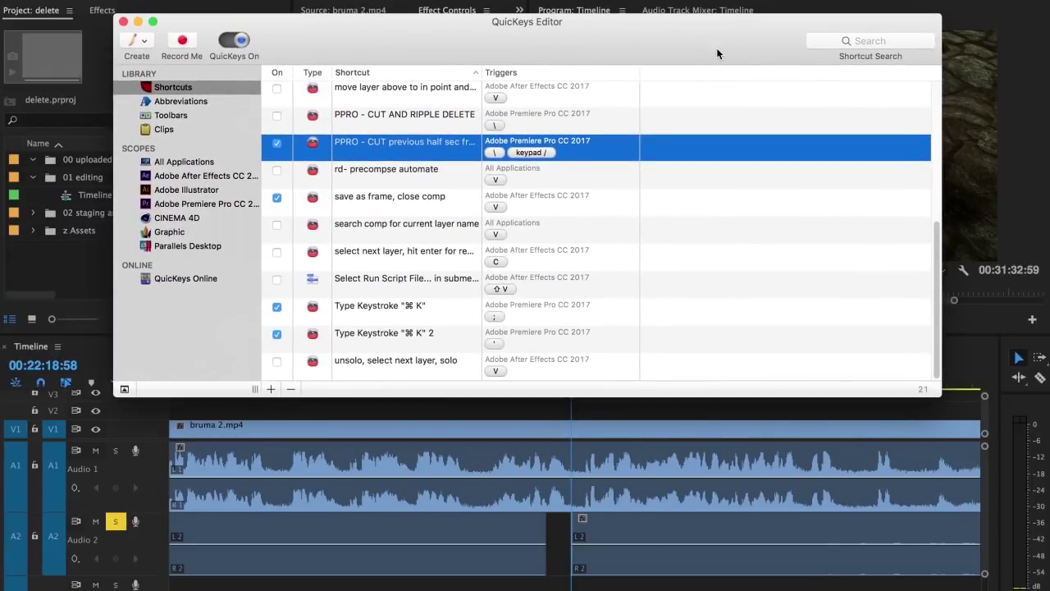
click(657, 406)
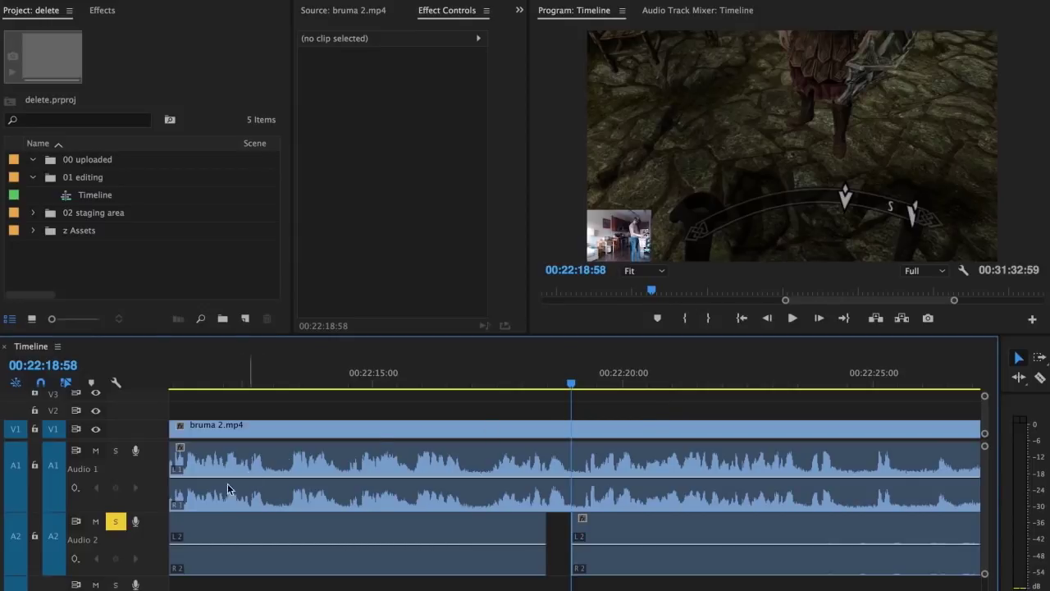
Turn off solo on Audio 2 and zoom the timeline out
key(ctrl+alt+s)
key(minus)
key(minus)
key(minus)
key(minus)
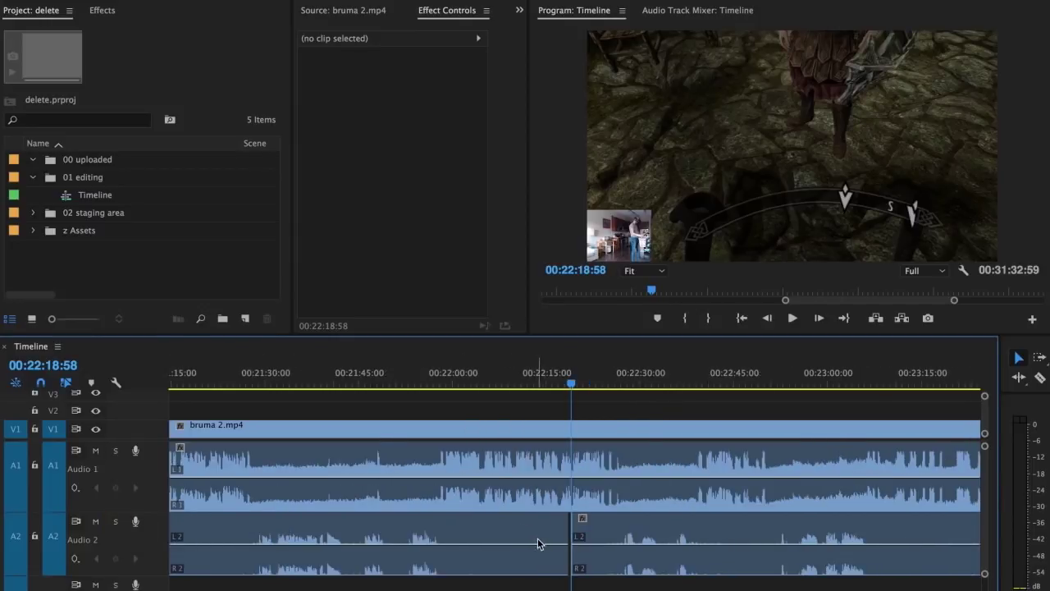
click(584, 555)
key(Escape)
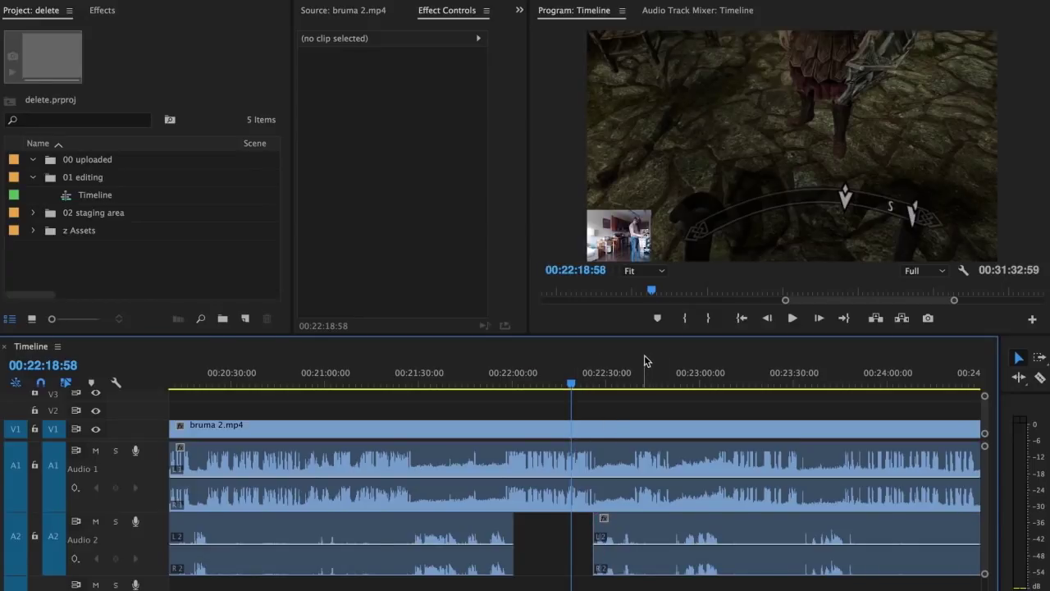
Browse the Audio 2 effect list in the Audio Track Mixer, then move the playhead to 00:23:24:44
click(674, 18)
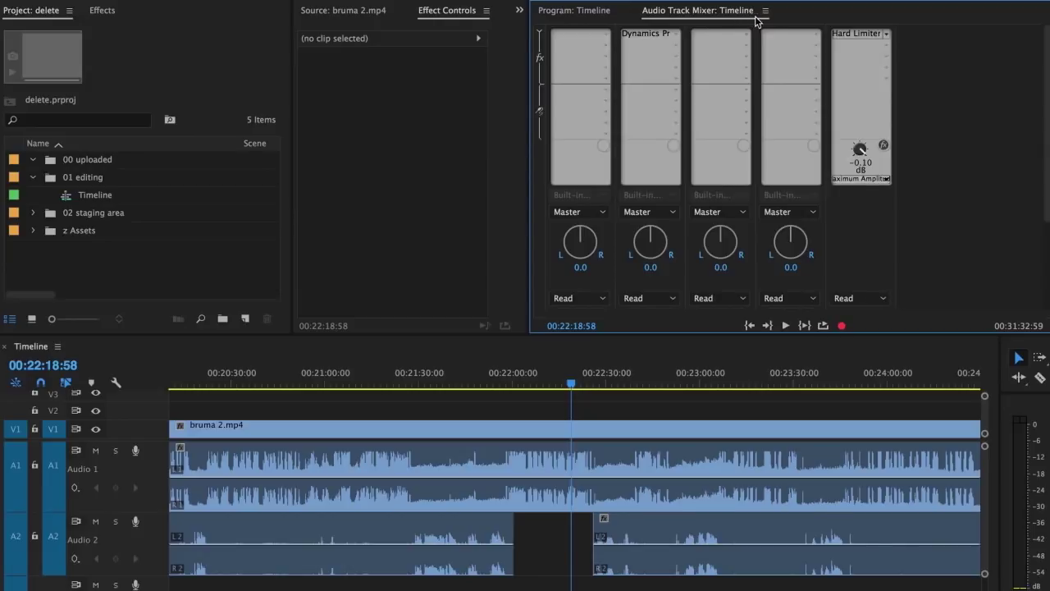
click(676, 35)
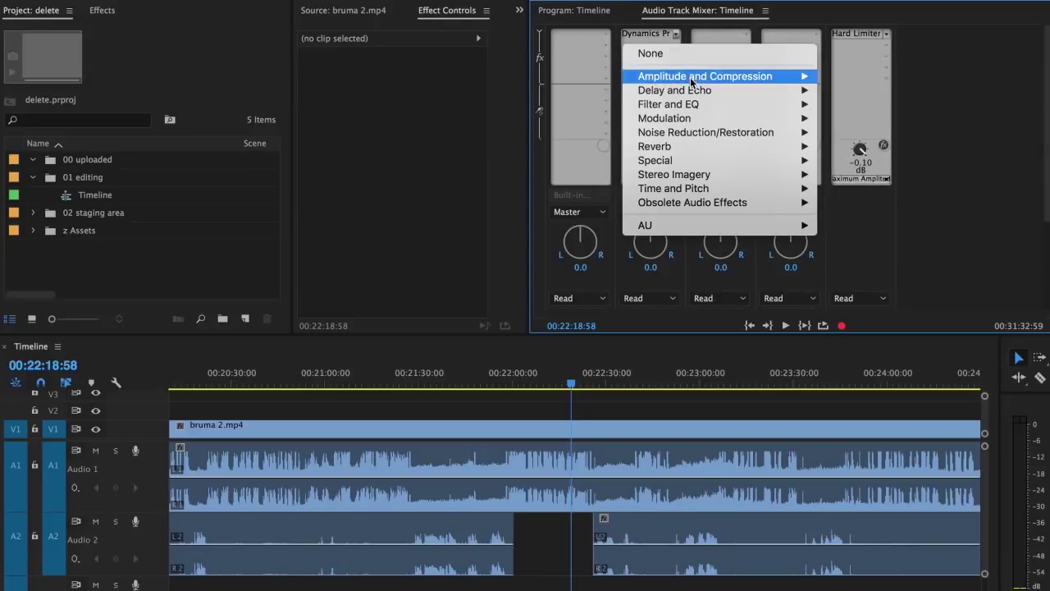
mouse_move(694, 73)
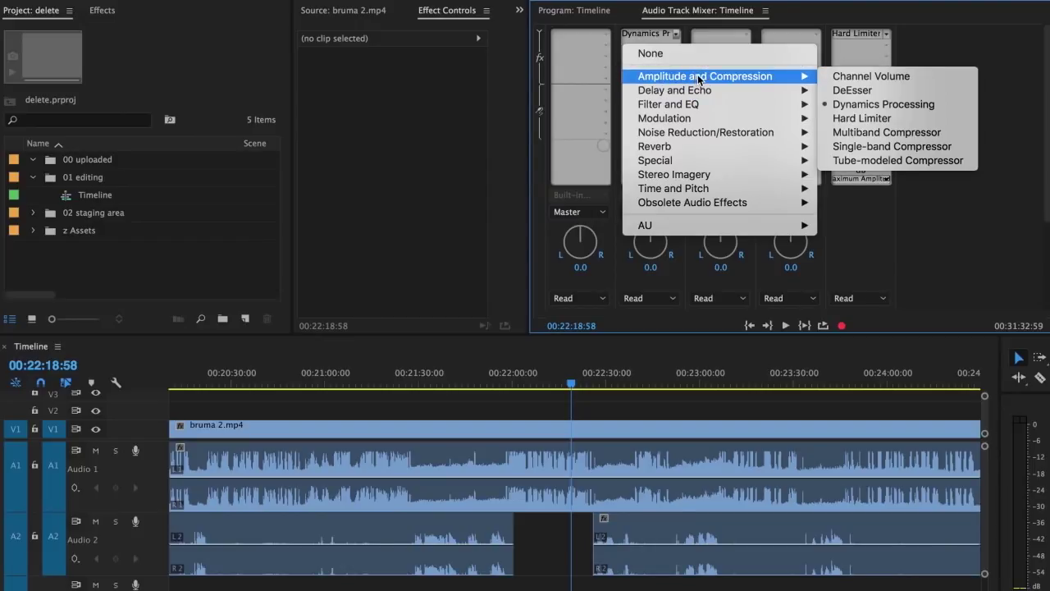
click(998, 49)
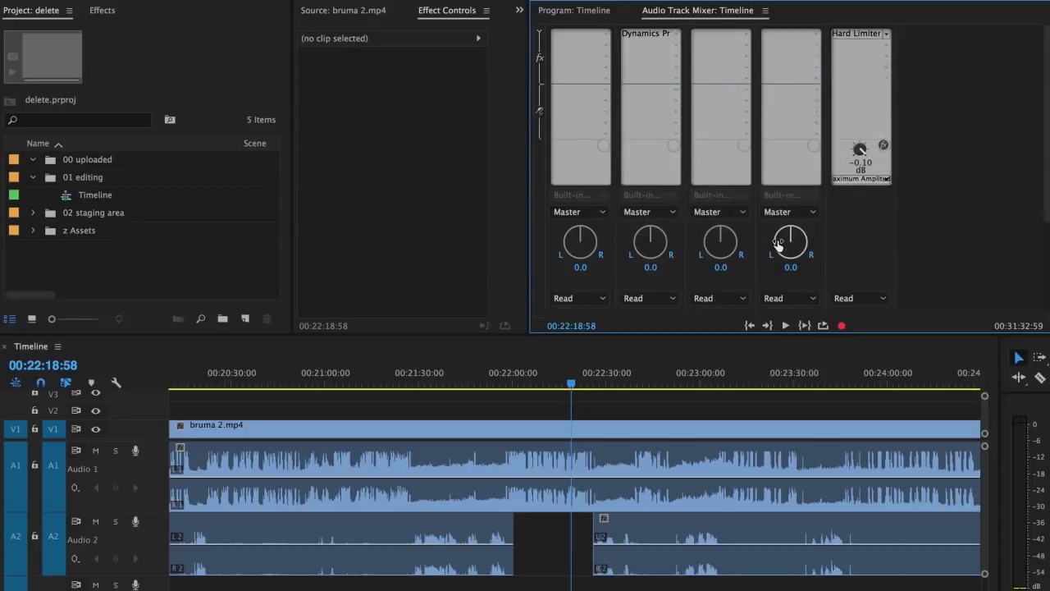
click(667, 400)
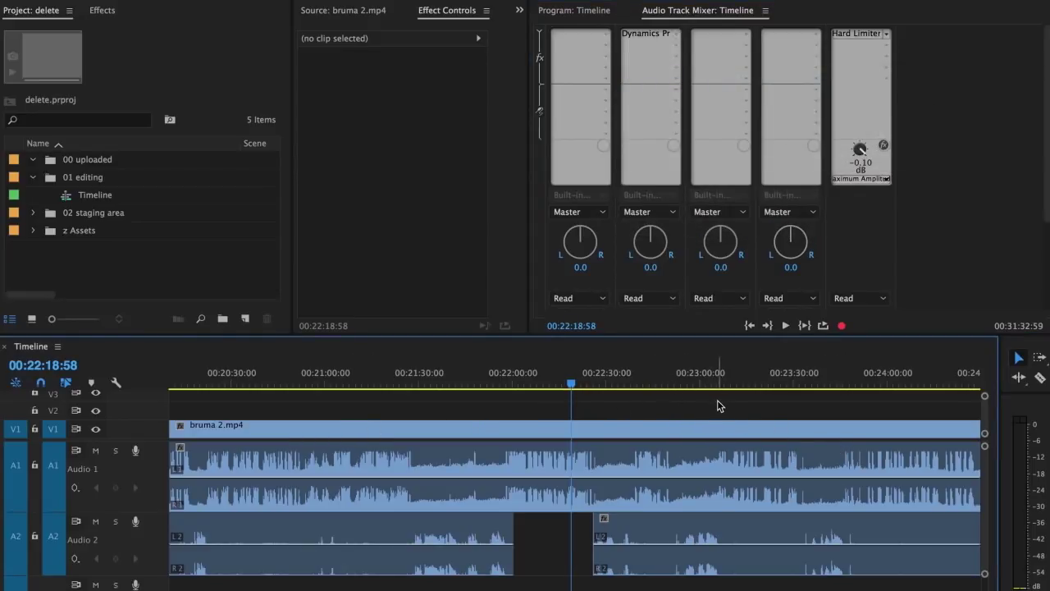
drag(758, 395, 780, 395)
Zoom the timeline out and move the playhead to 00:14:27:05, where the quest menu appears
key(minus)
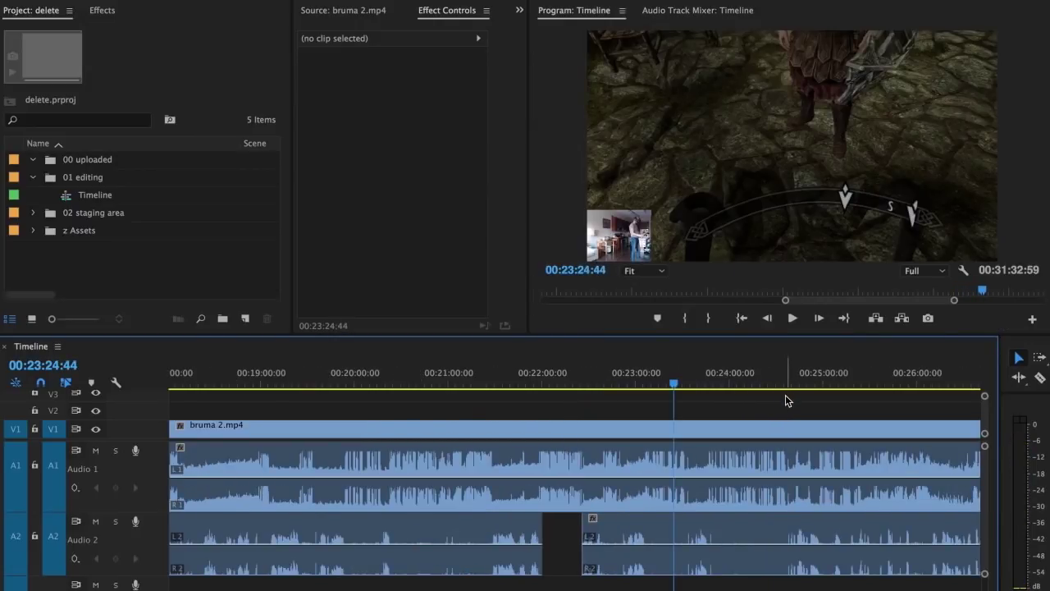
click(790, 395)
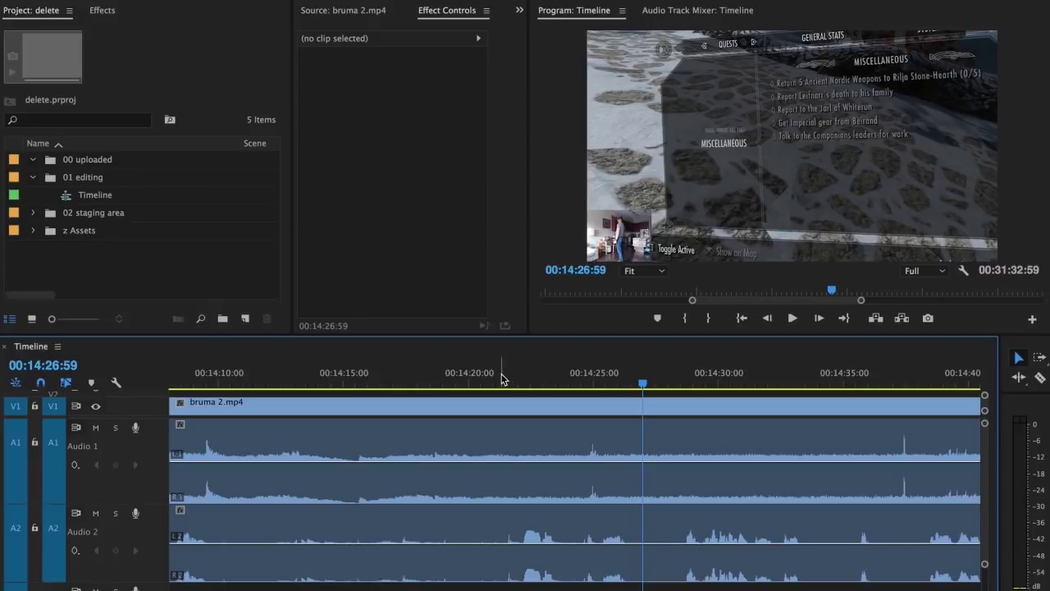
click(496, 383)
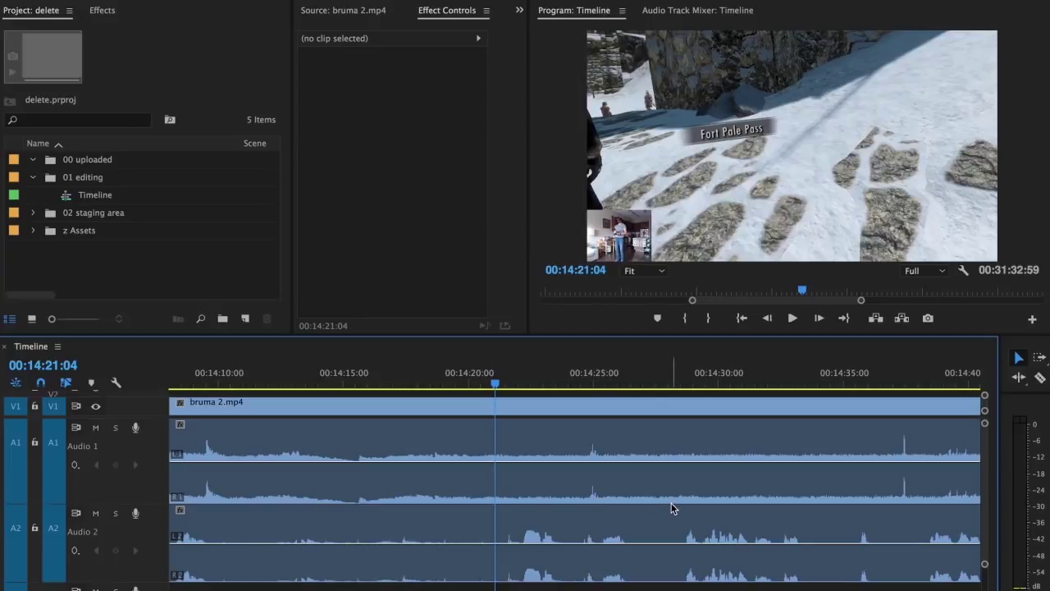
click(645, 380)
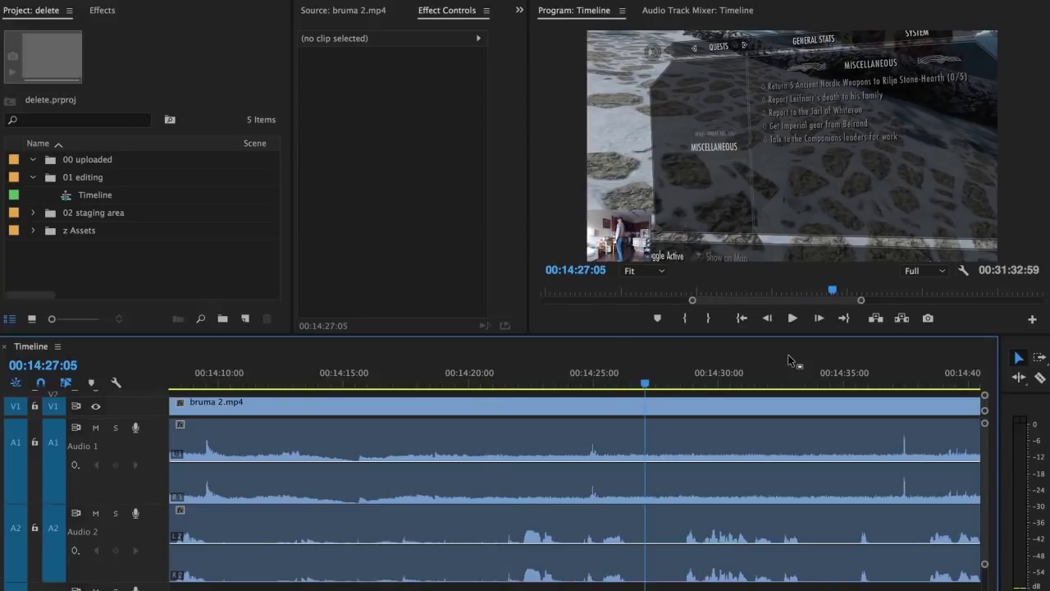
Add three volume keyframes on Audio 2 and raise the section between them to about 6 dB
click(514, 543)
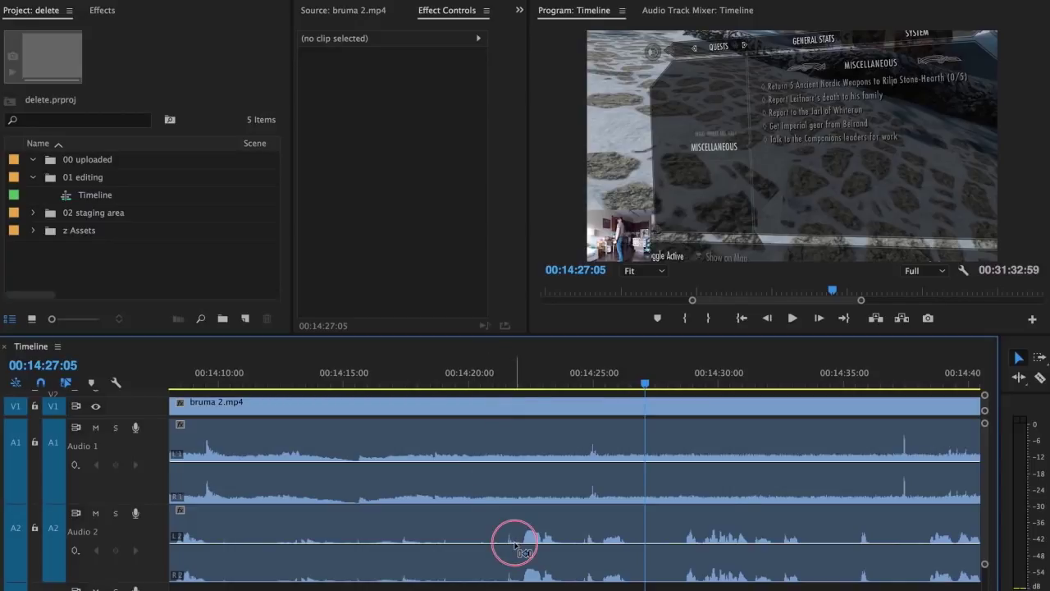
ctrl+click(567, 543)
ctrl+click(596, 544)
ctrl+click(635, 543)
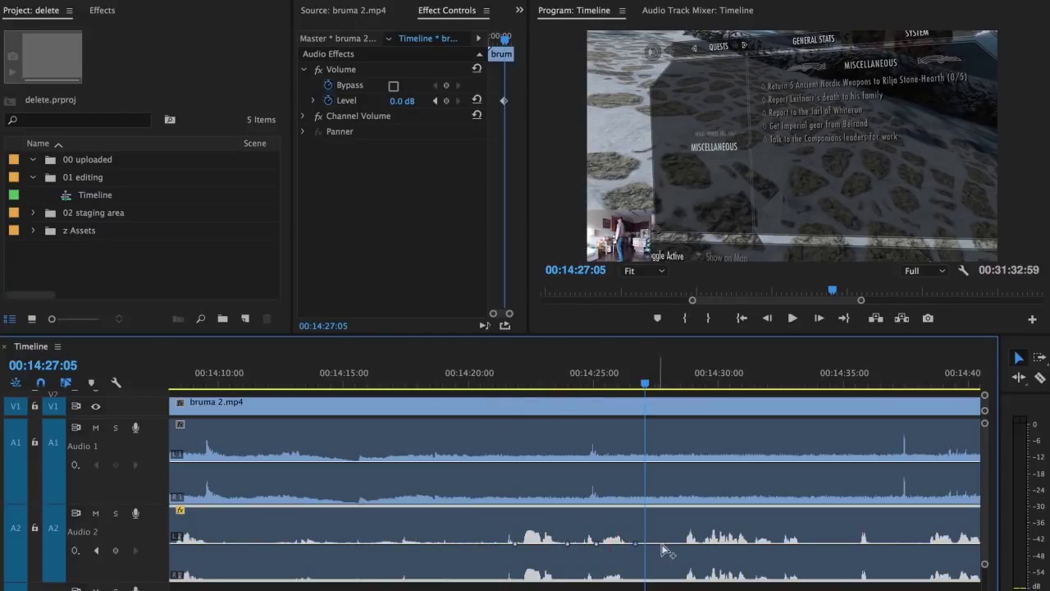
drag(622, 543, 622, 512)
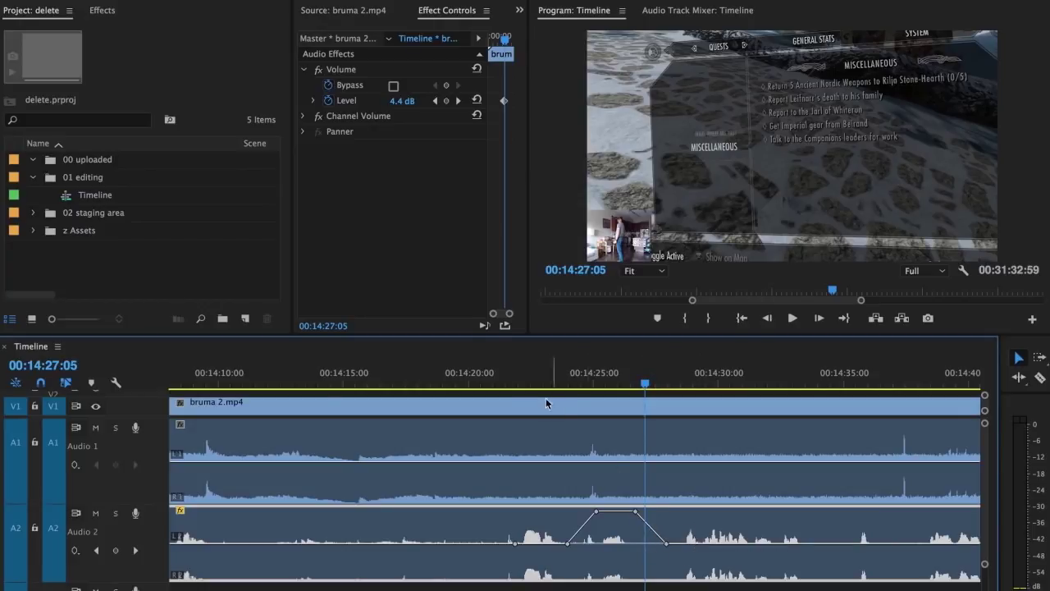
Play back the boosted section from about 00:14:22, then zoom out and deselect the clip
click(514, 380)
key(space)
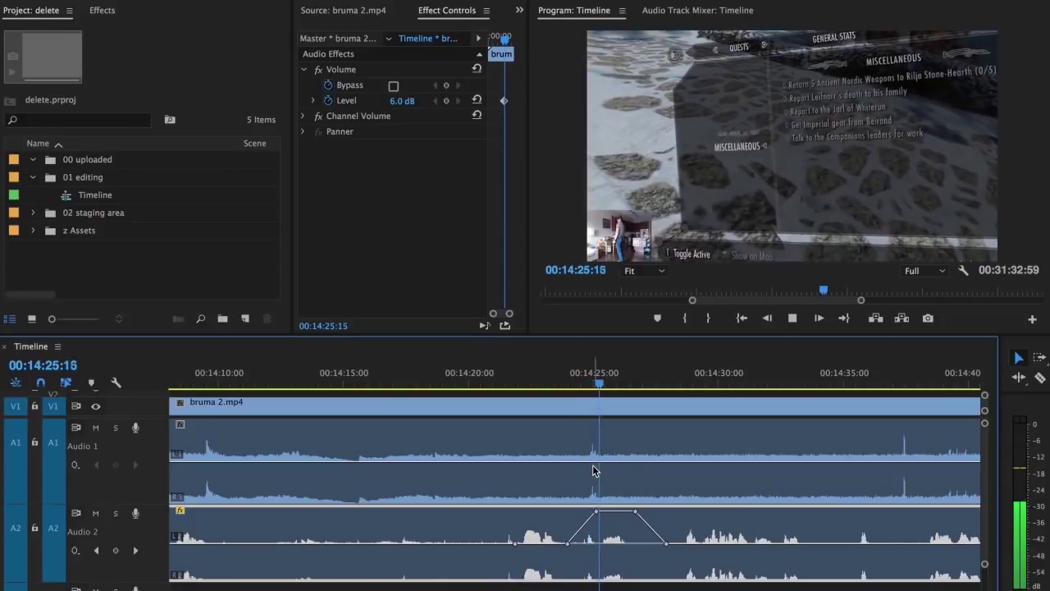
key(space)
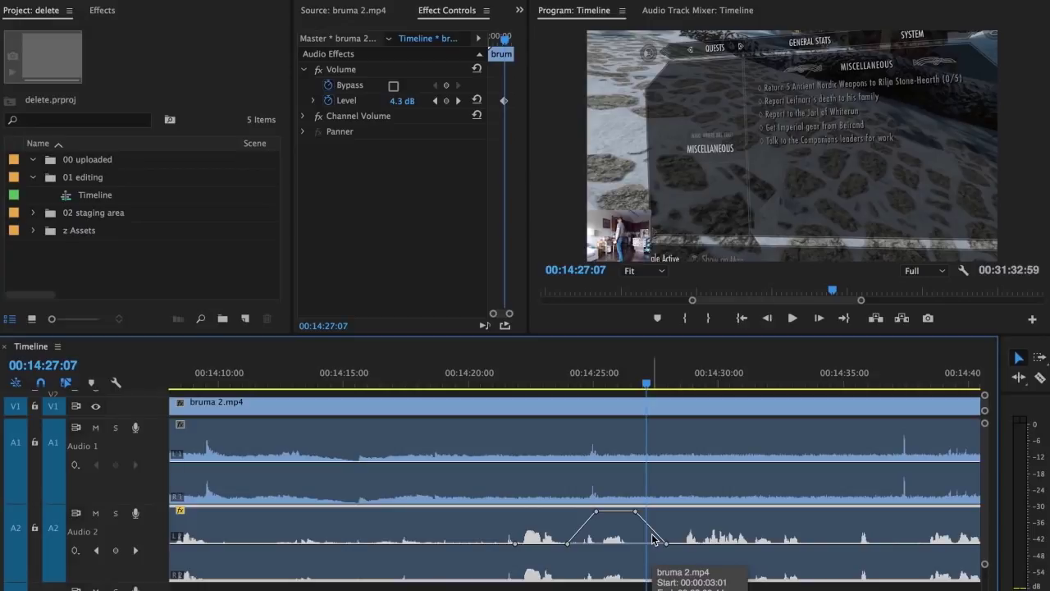
key(minus)
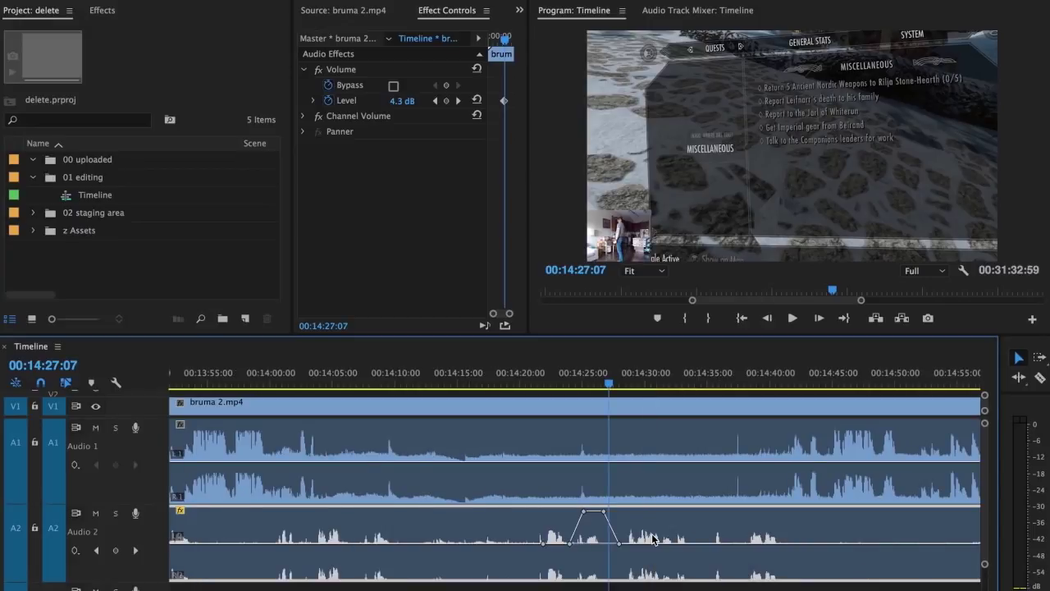
key(ctrl+shift+a)
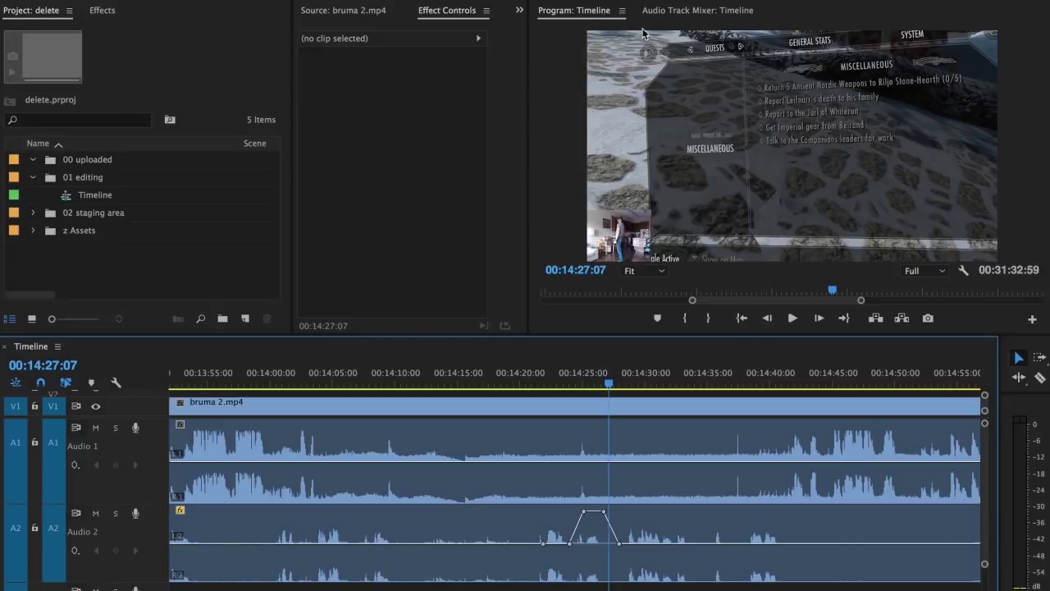
Open the Audio 2 Dynamics Processing settings showing the Soft Limit -24dB curve
click(656, 15)
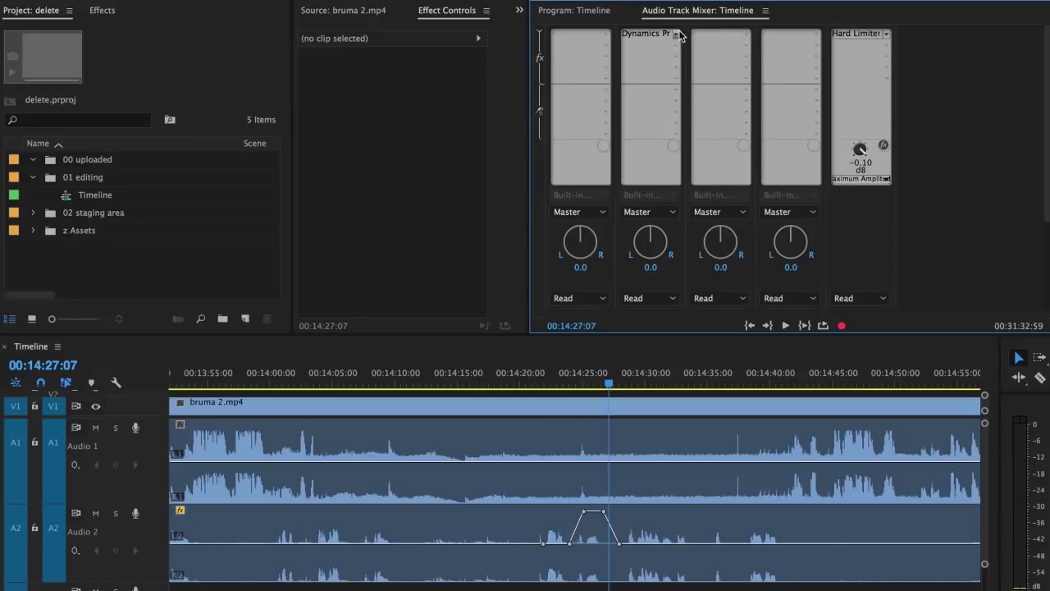
click(677, 34)
mouse_move(682, 77)
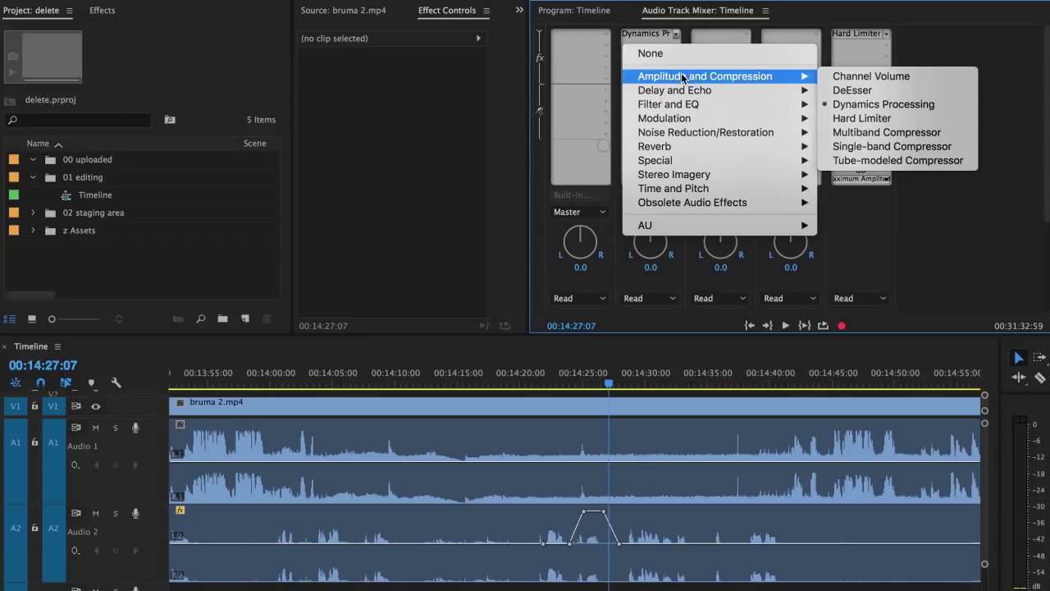
click(932, 48)
right_click(641, 38)
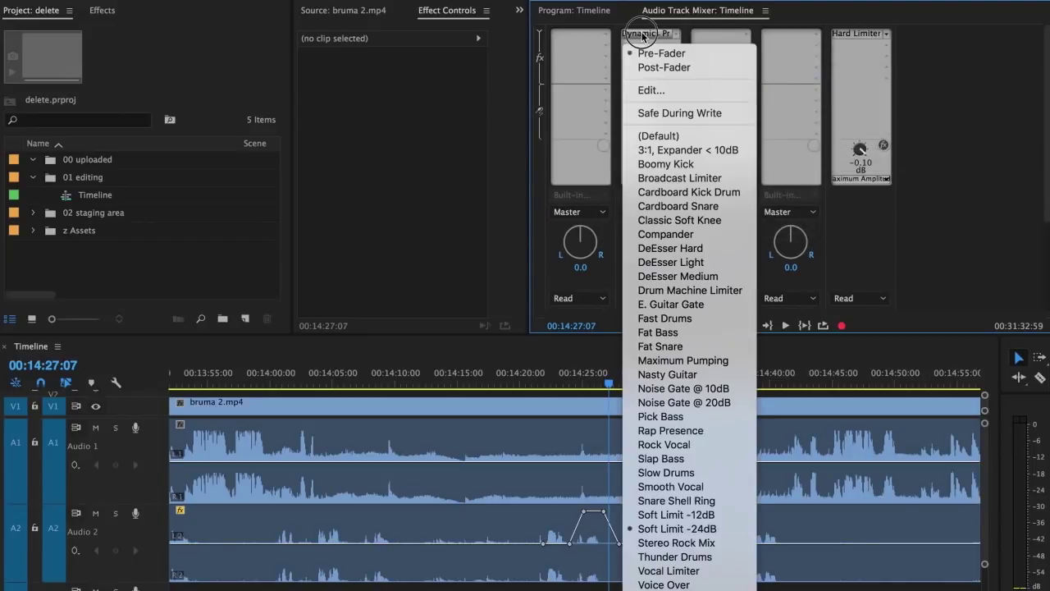
click(660, 91)
Play the timeline to hear the compression on Audio 2
click(273, 384)
key(space)
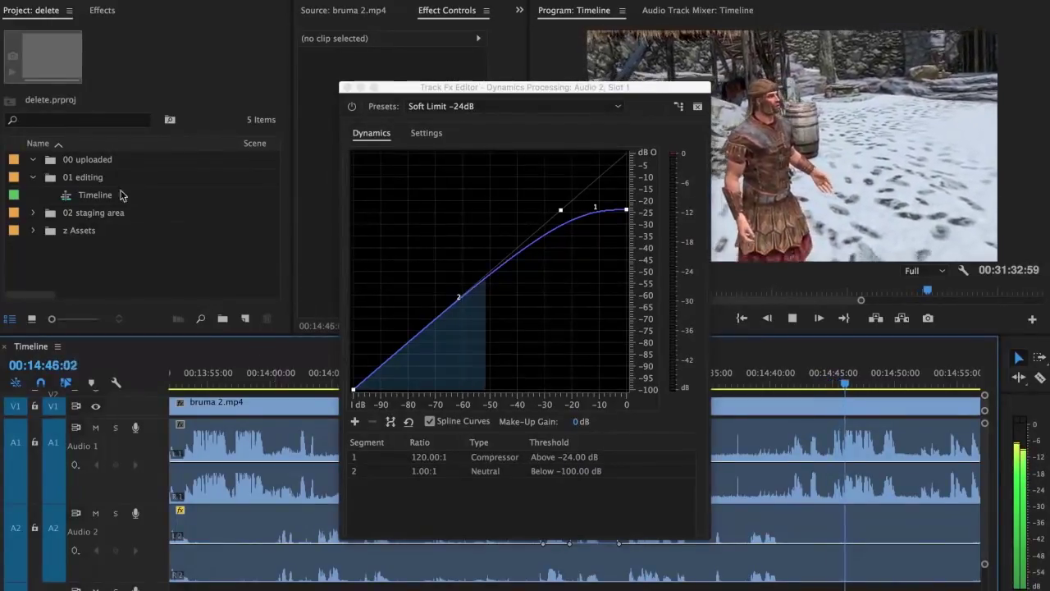
key(space)
Close Dynamics Processing and inspect the Master Hard Limiter's -0.1 dB, 7 ms look-ahead settings
click(348, 88)
click(686, 11)
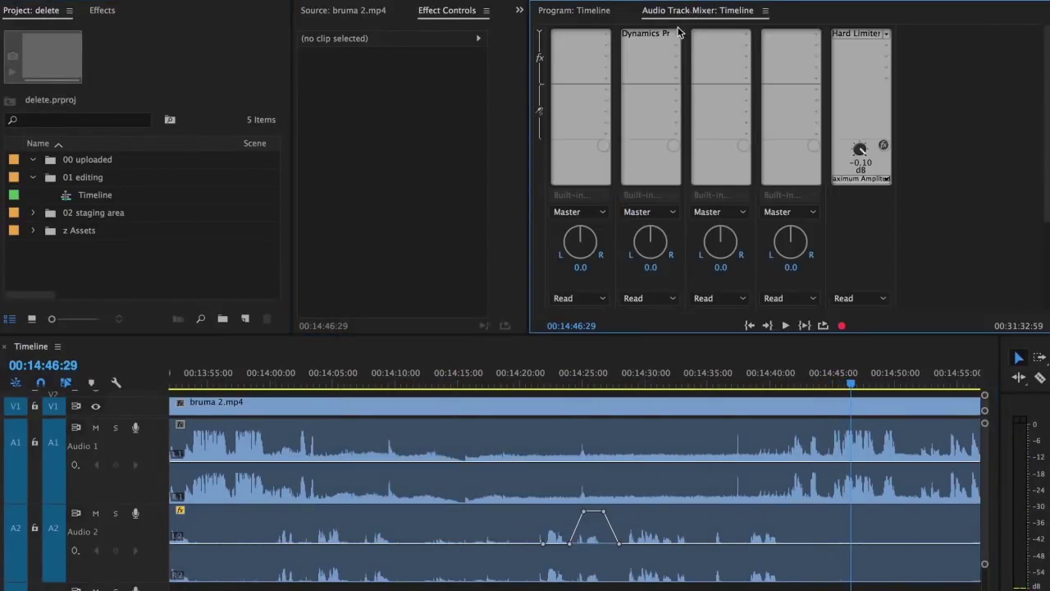
right_click(867, 34)
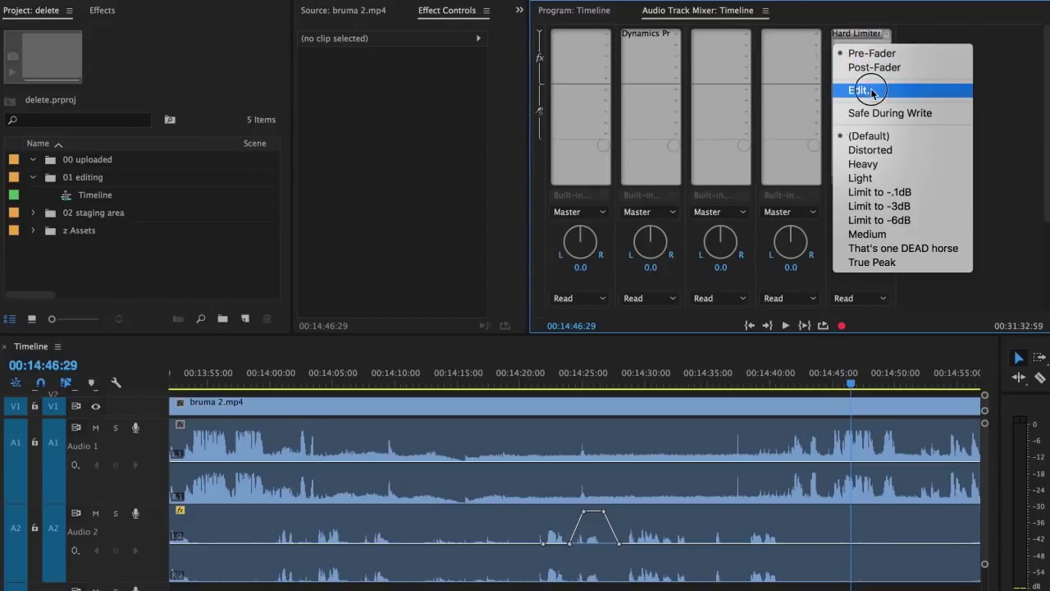
click(868, 86)
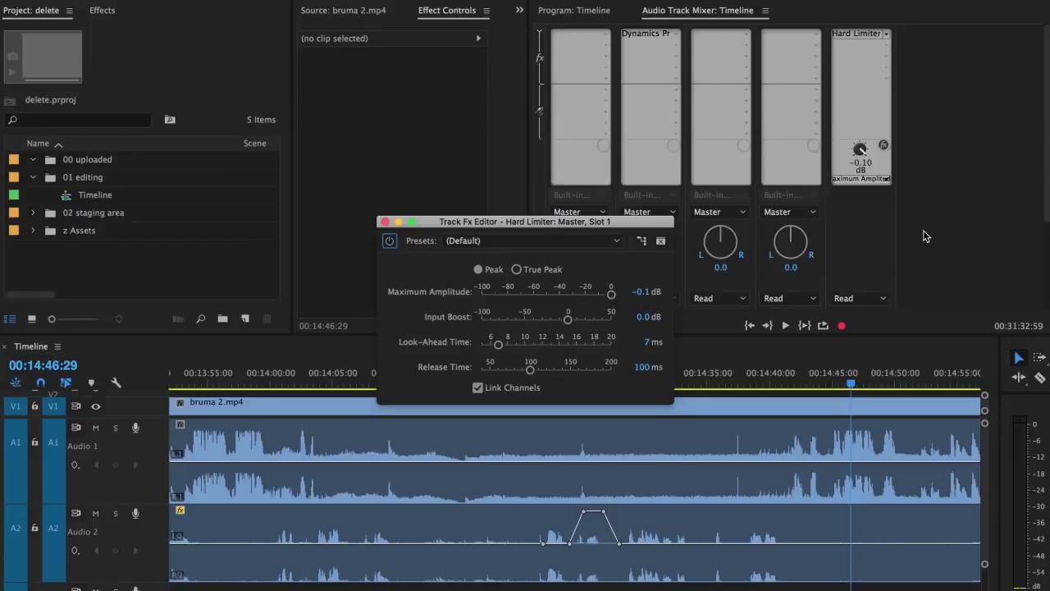
click(385, 221)
Set the Master effect slot to None and play from about 00:14:43:45
click(886, 34)
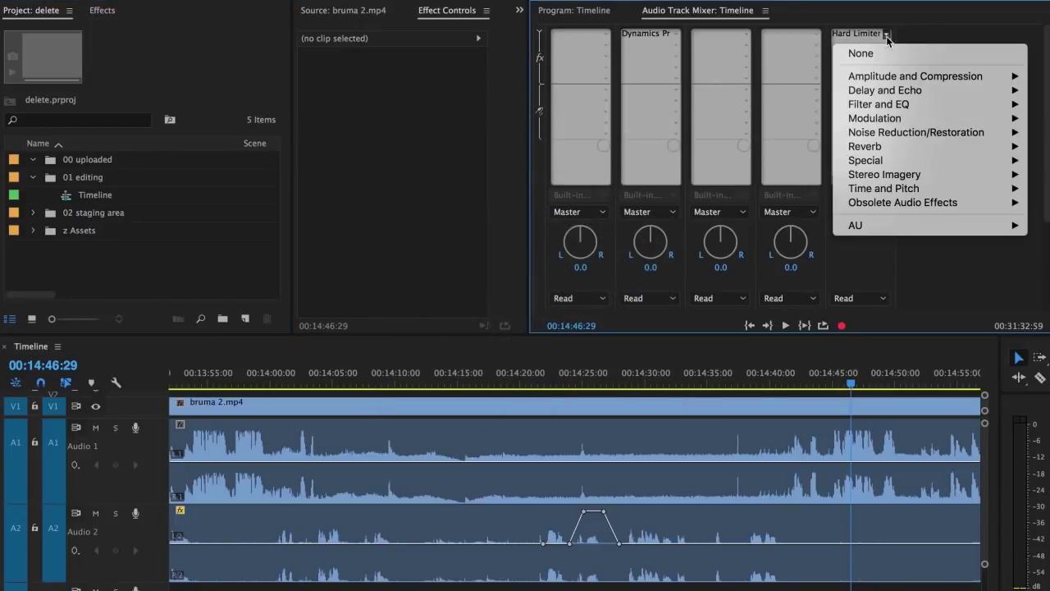
click(908, 52)
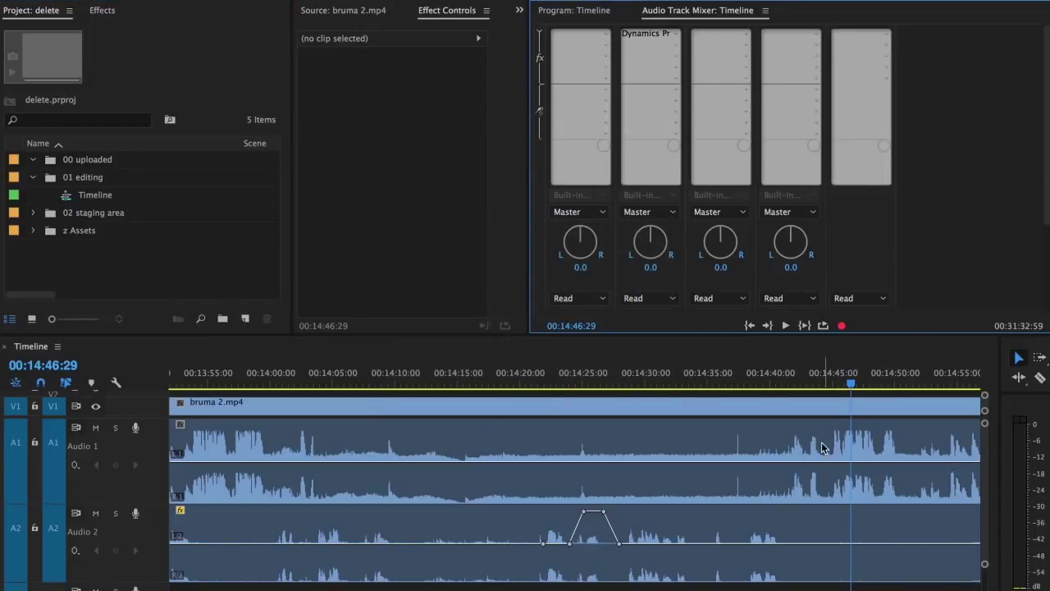
click(819, 375)
key(XF86AudioRaiseVolume)
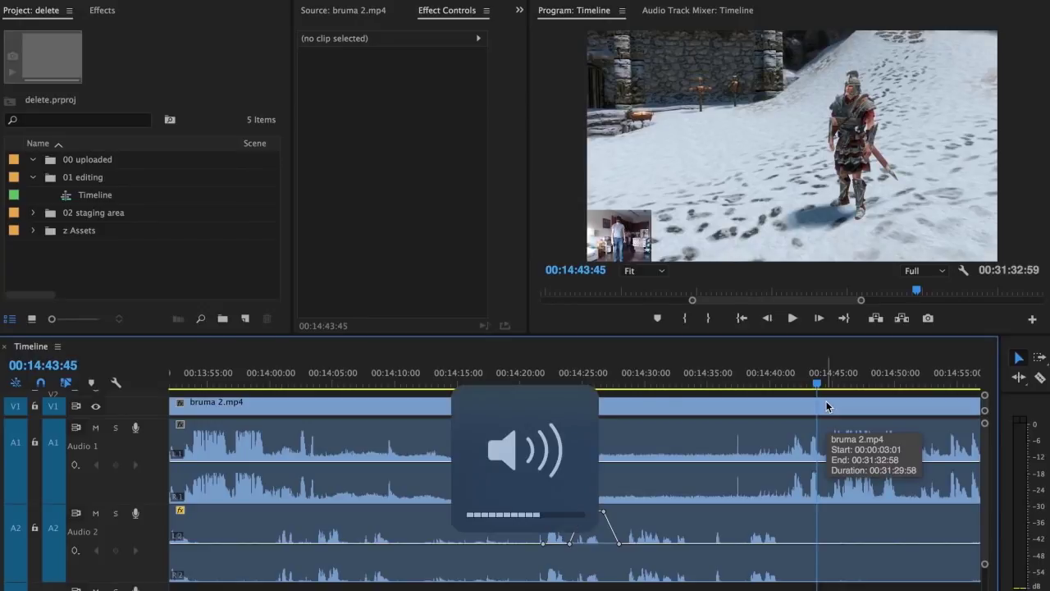
key(space)
Select the Audio 1 clip and play around 00:14:45 to hear the audio without the limiter
click(827, 466)
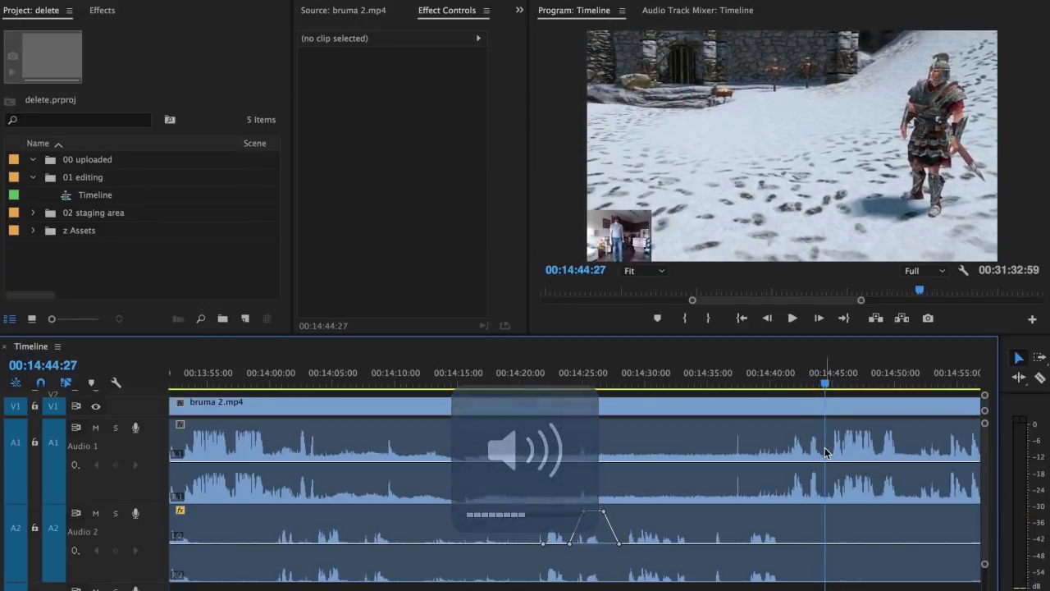
key(space)
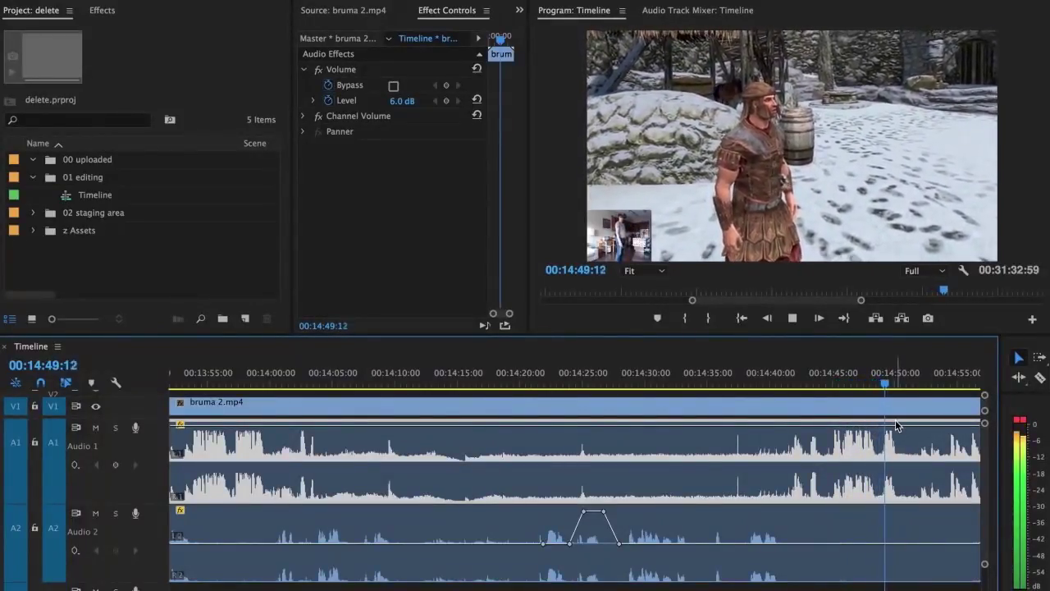
key(space)
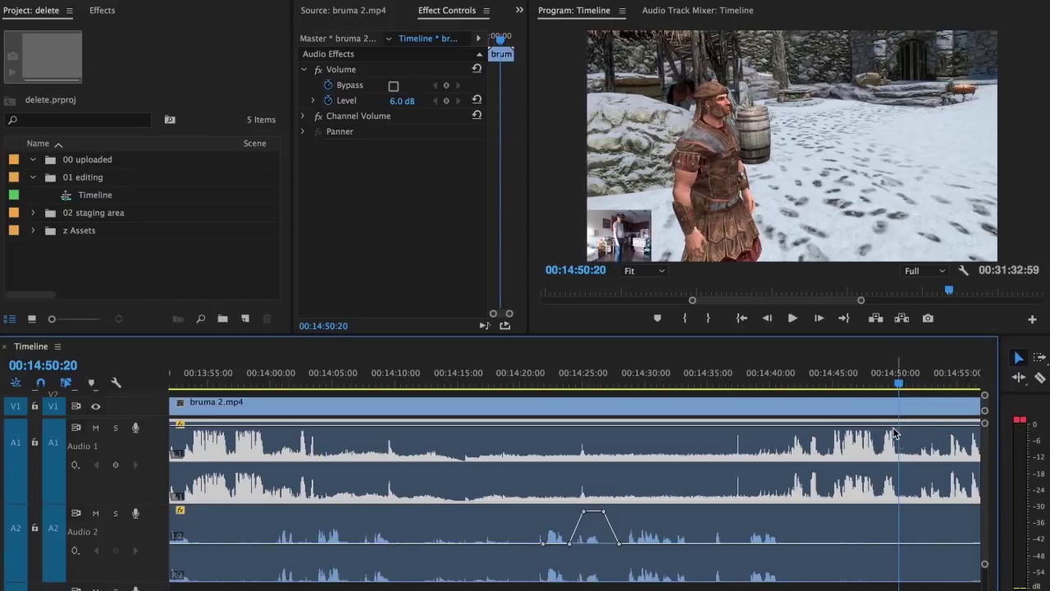
click(834, 382)
key(space)
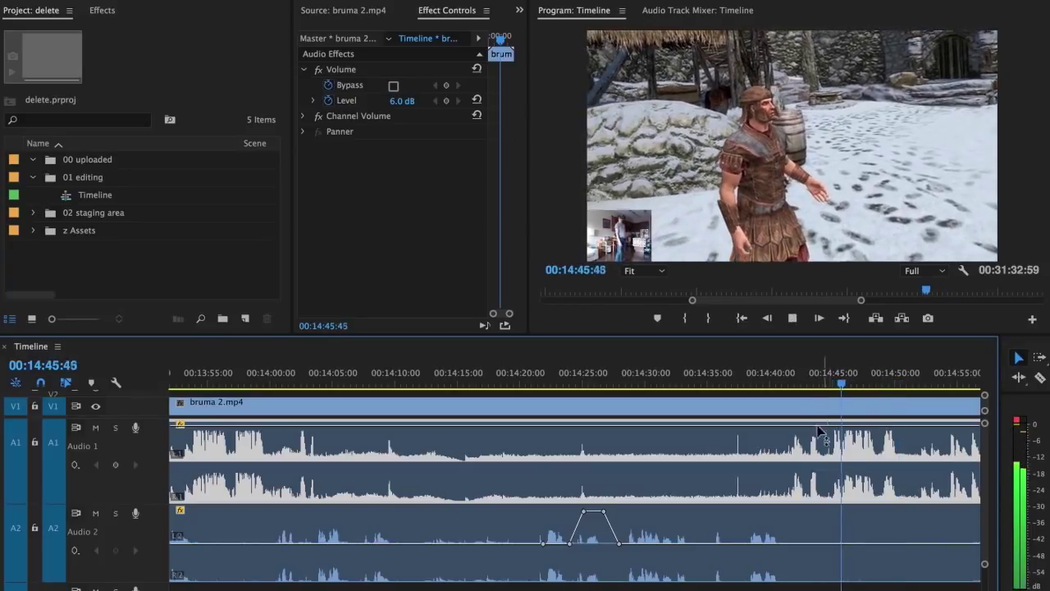
click(729, 14)
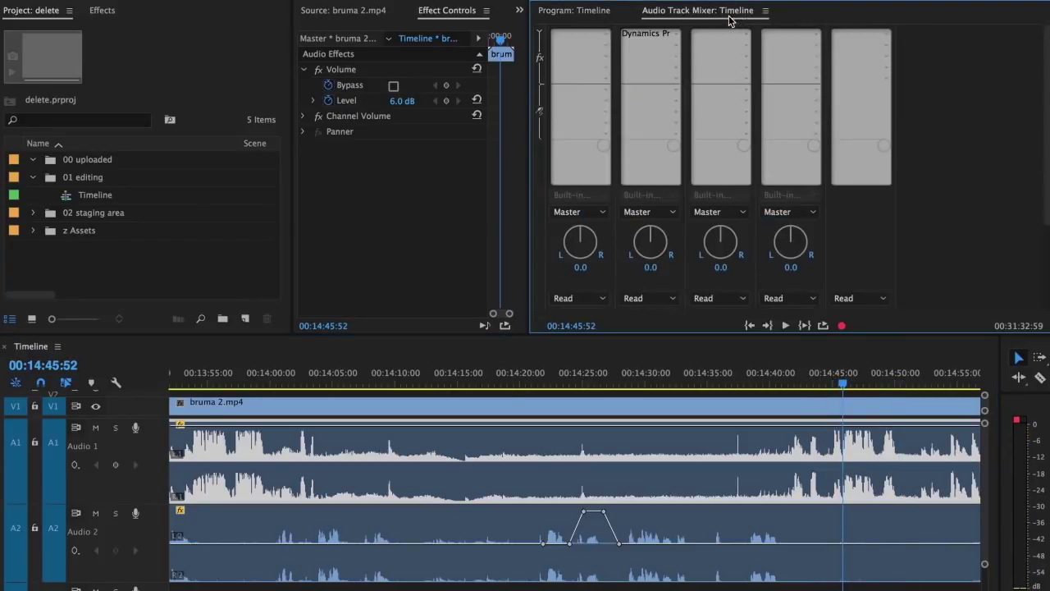
Add Amplitude and Compression > Hard Limiter to Master and play from 00:14:44:45 to hear it
click(888, 35)
mouse_move(908, 75)
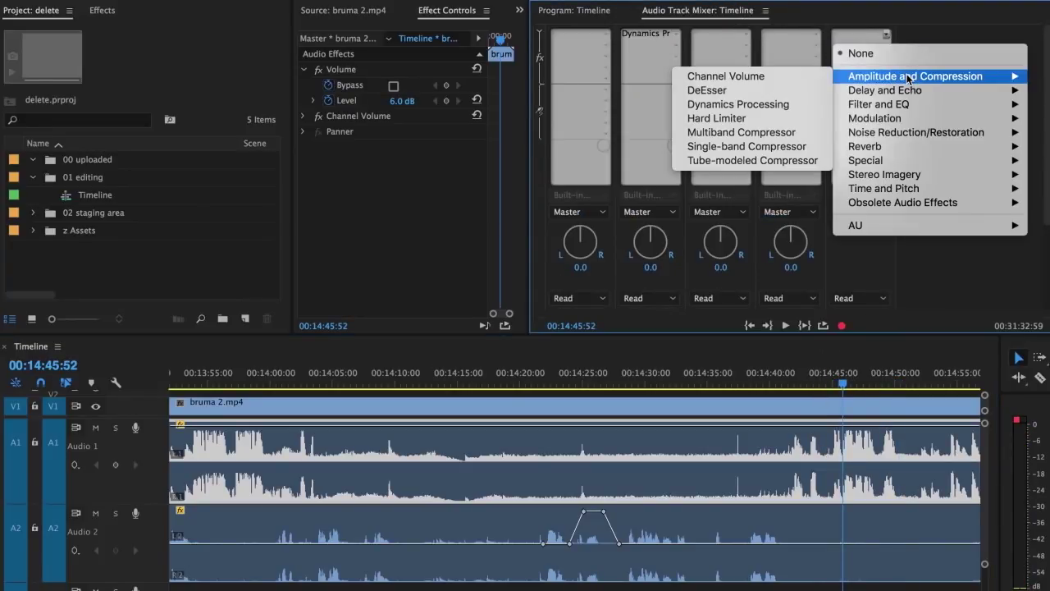
click(719, 118)
click(830, 383)
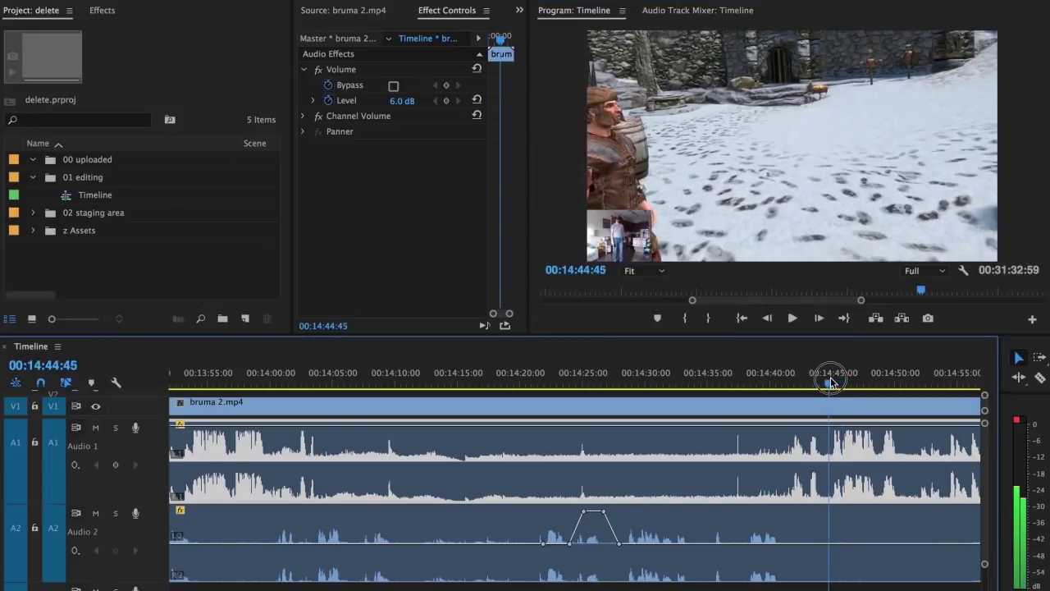
key(space)
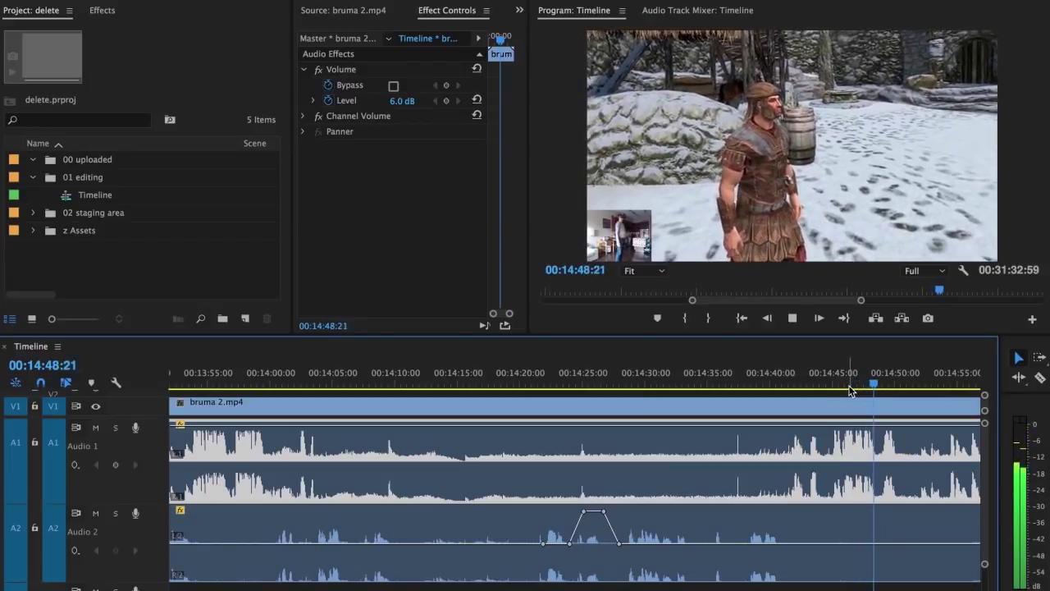
key(space)
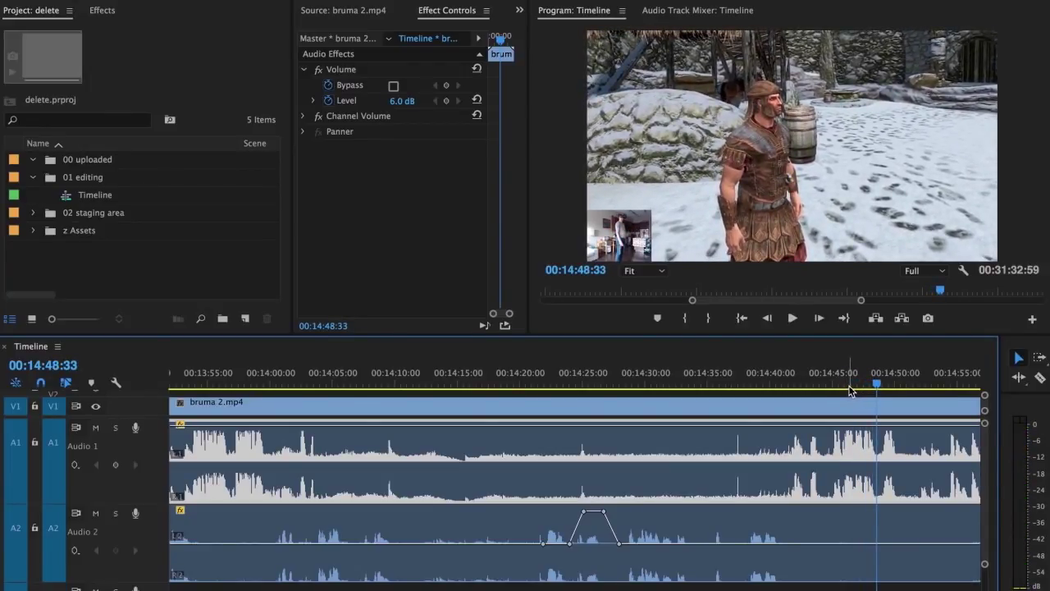
click(735, 12)
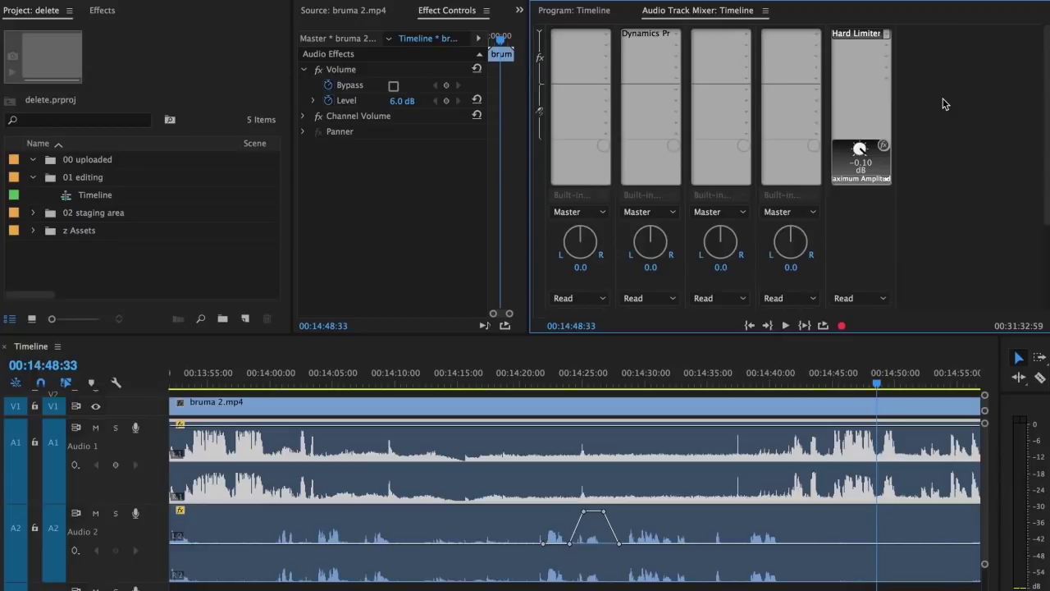
Save the VR let's-play project with its voice keyframes, Dynamics Processing and Hard Limiter
key(ctrl+s)
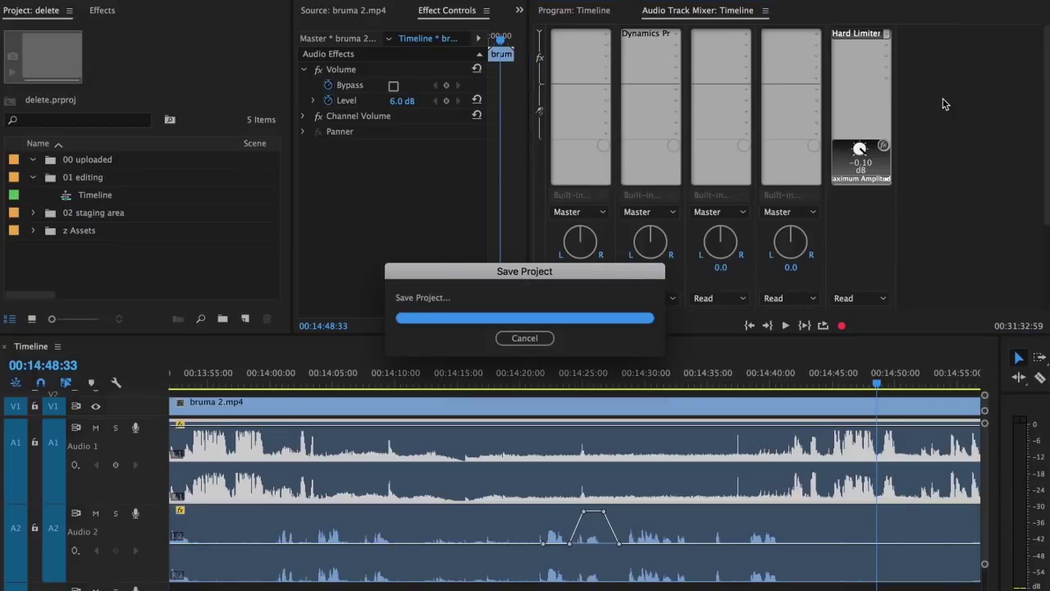